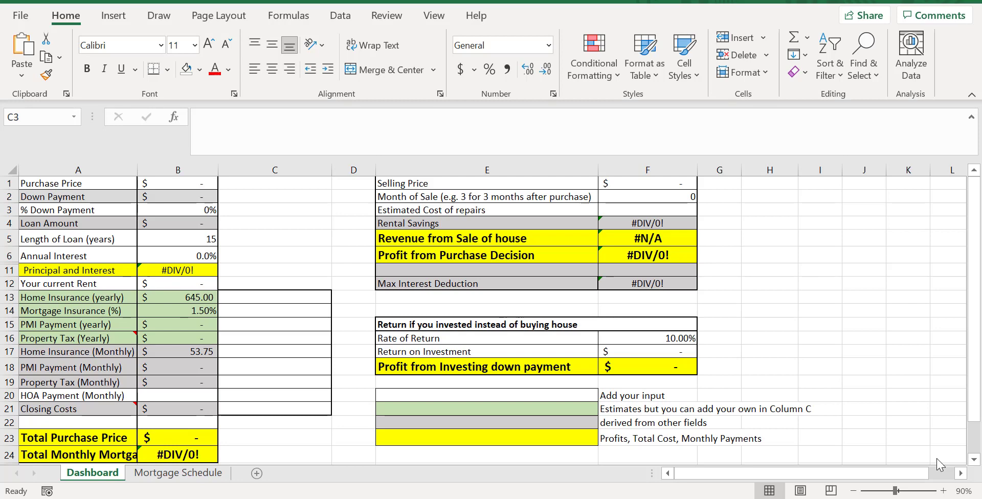
Switch to the browser to review the Zillow home listing's price and details, and return to the Excel mortgage workbook.
key("alt+Tab")
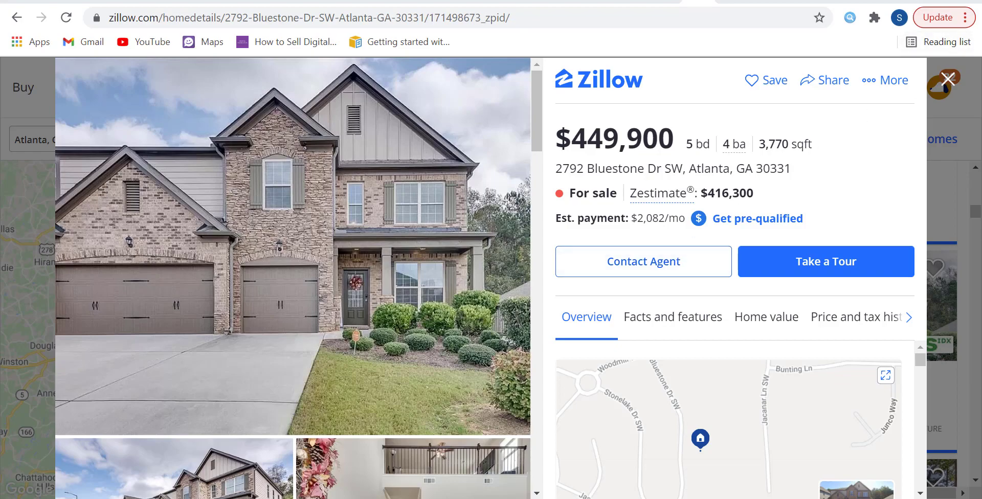
key("alt+Tab")
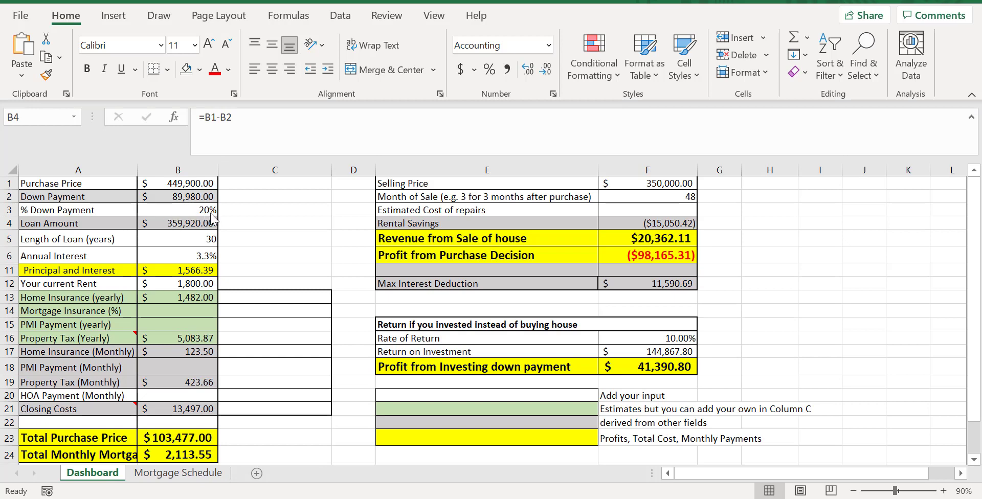
Set the % Down Payment on the Dashboard to 10%.
left_click(186, 213)
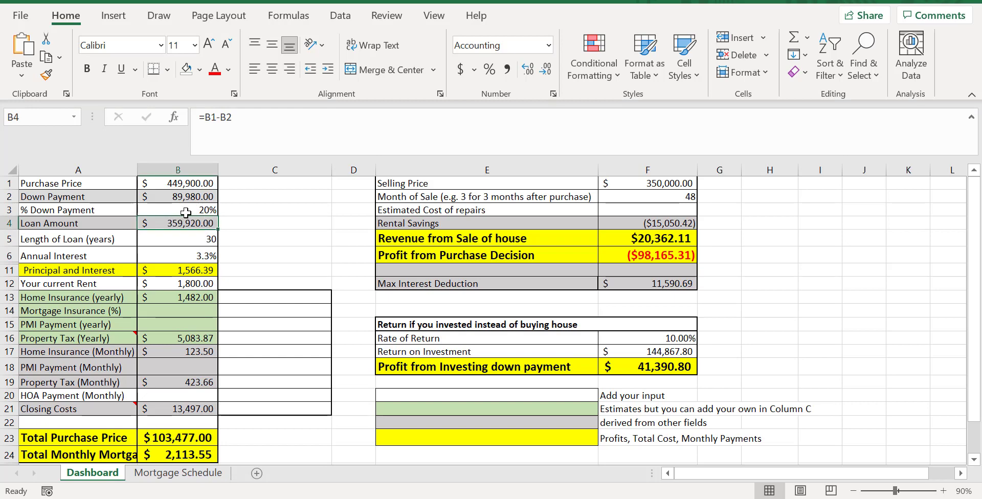
type("10")
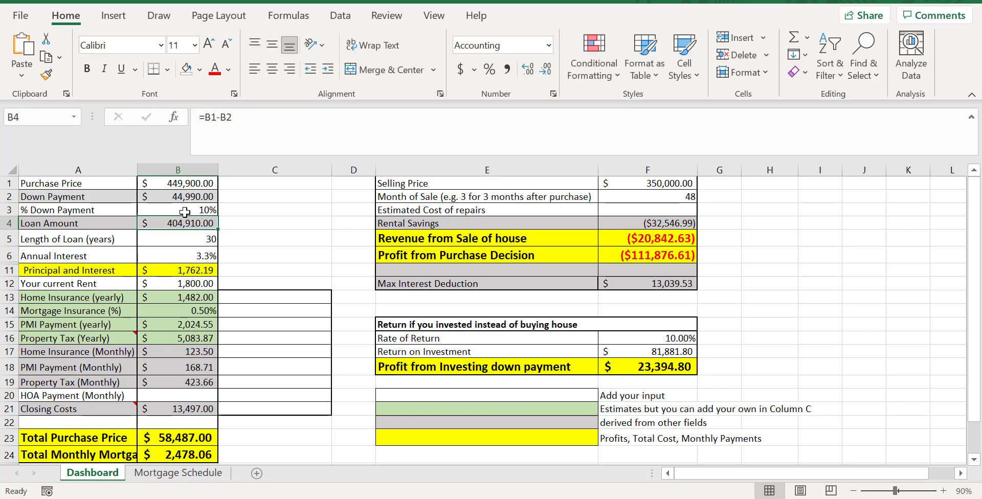
Hide calculation rows 7 to 10 below Annual Interest and inspect the Principal and Interest formula.
left_click(202, 248)
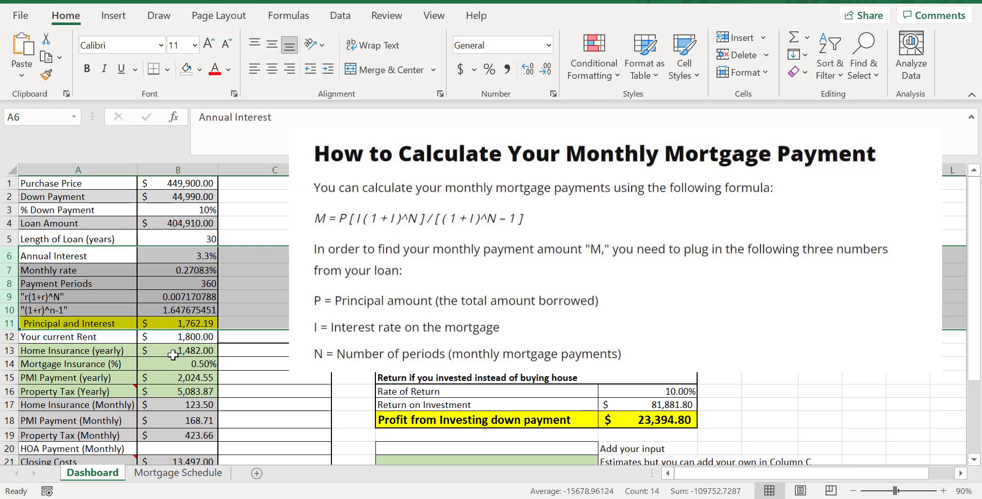
key("ctrl+9")
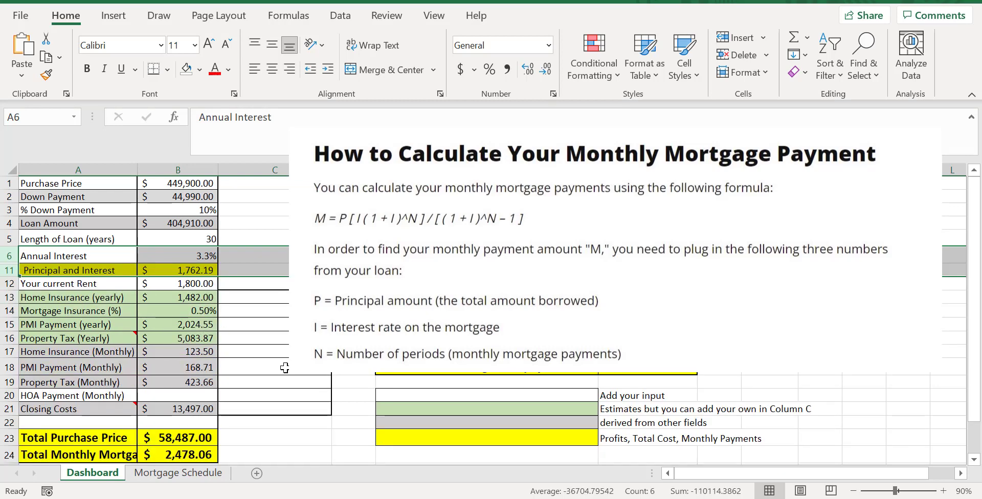
left_click(198, 267)
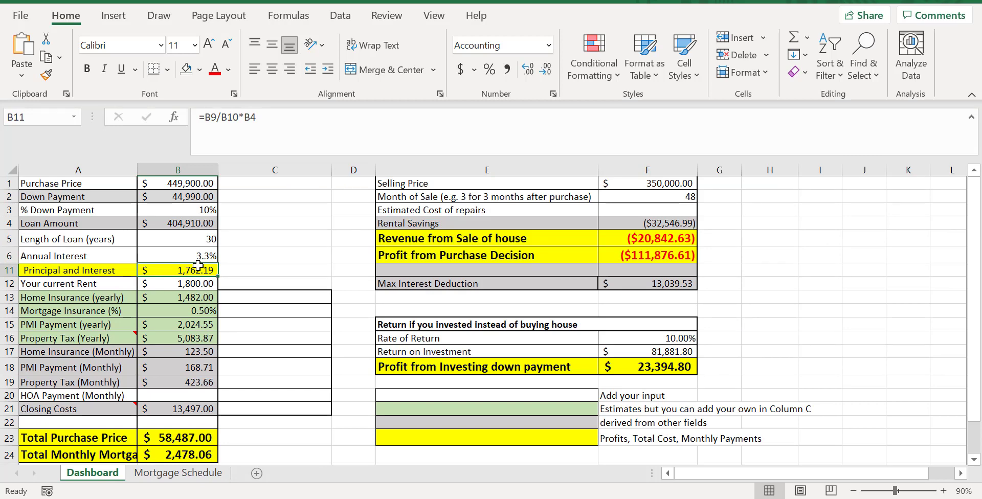
Inspect the loan length, yearly home insurance, monthly HOA payment and total monthly mortgage cells in column B.
left_click(211, 241)
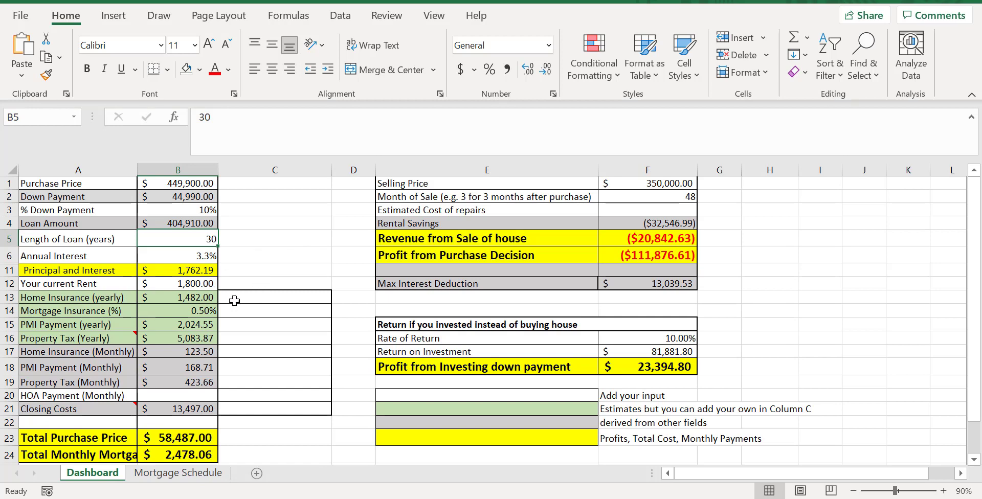
left_click(167, 299)
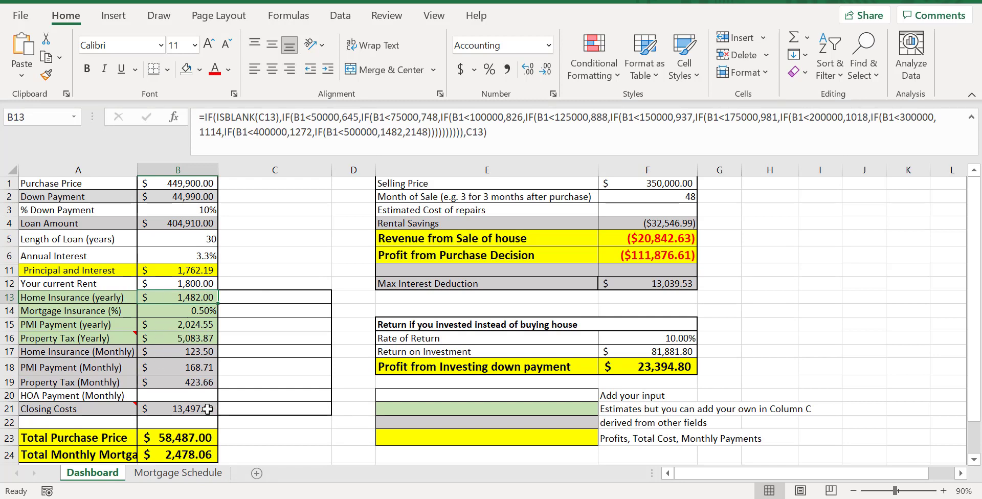
left_click(187, 394)
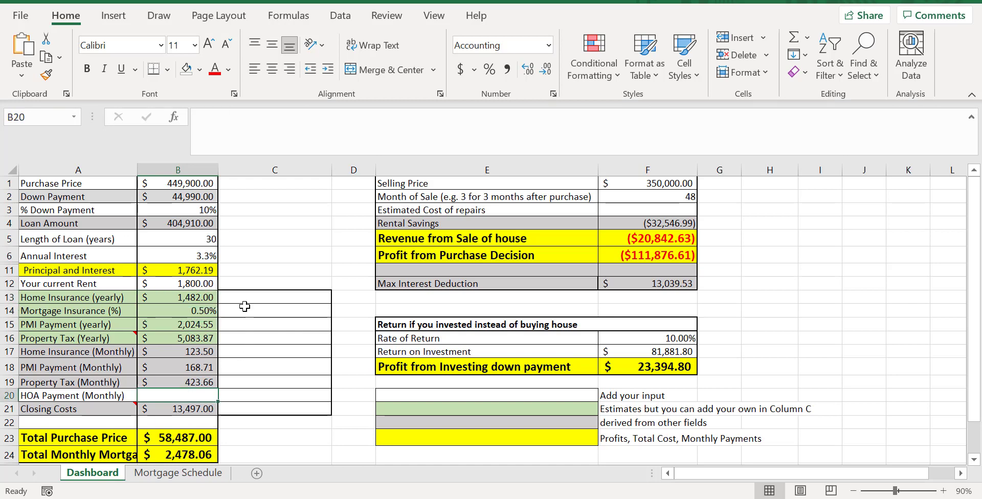
left_click(207, 452)
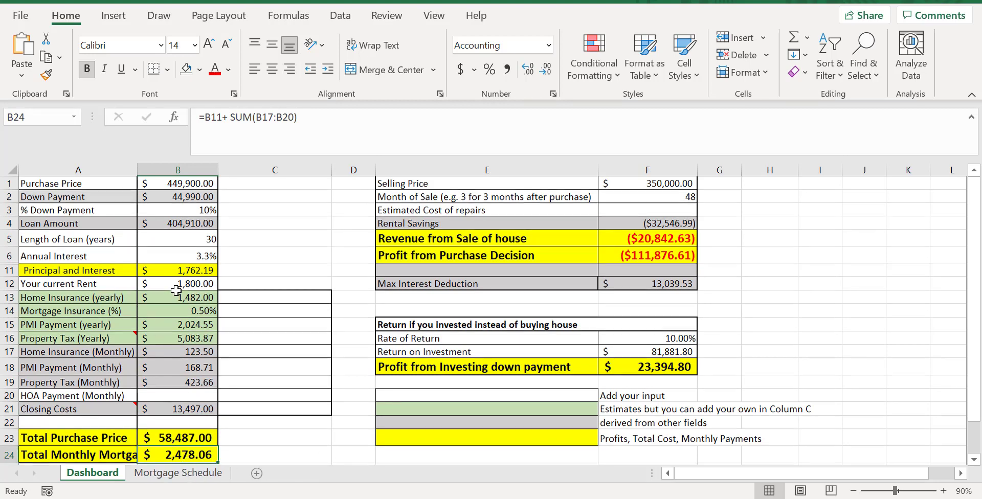
Enter custom estimates in column C: 2000 for the yearly home insurance and 5000 for the yearly PMI payment.
scroll(177, 290, "down", 2)
scroll(177, 291, "up", 2)
left_click(237, 265)
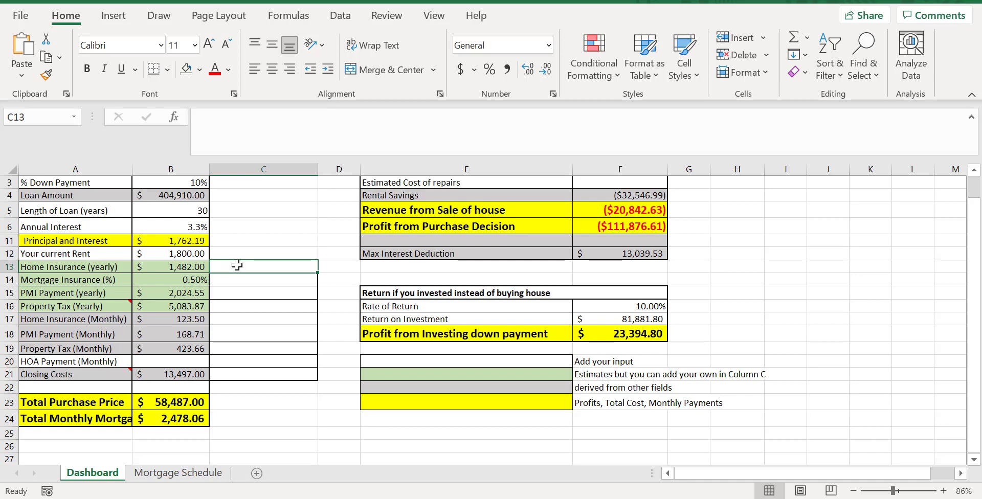
type("2000")
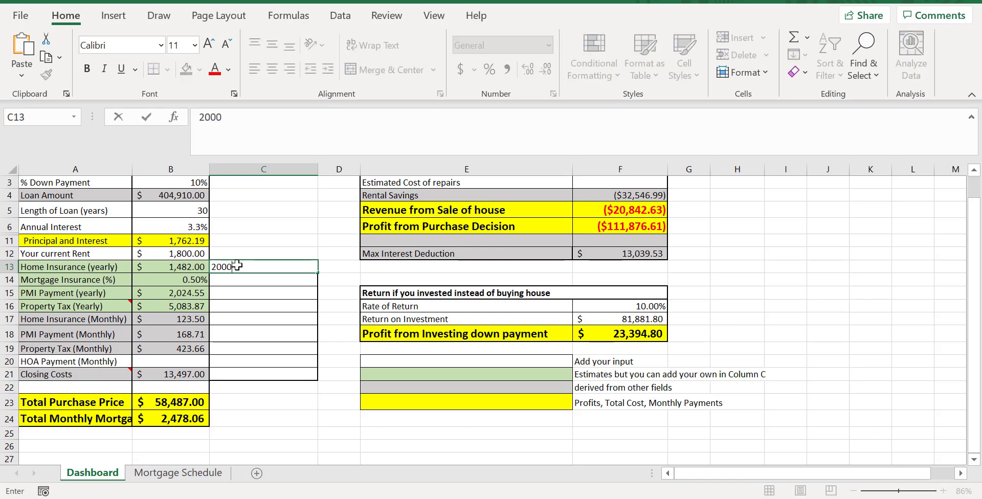
key("Return")
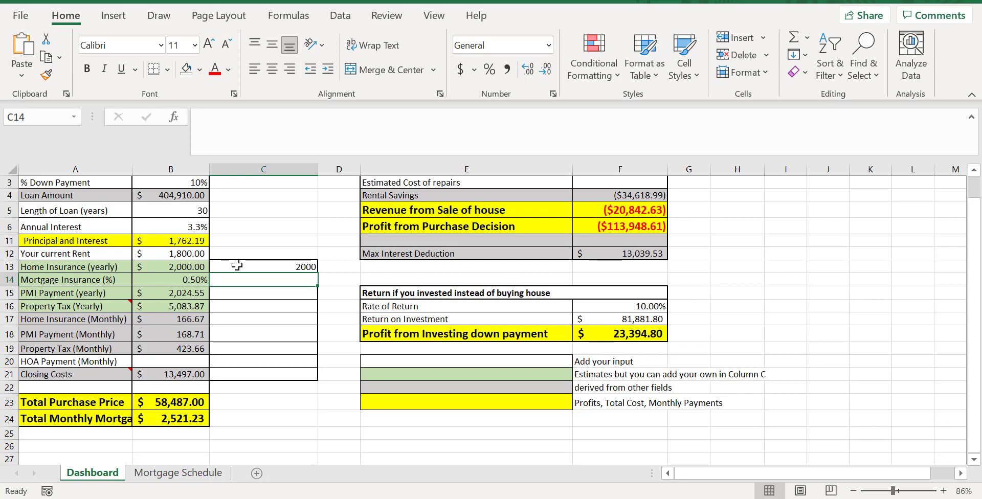
left_click(269, 298)
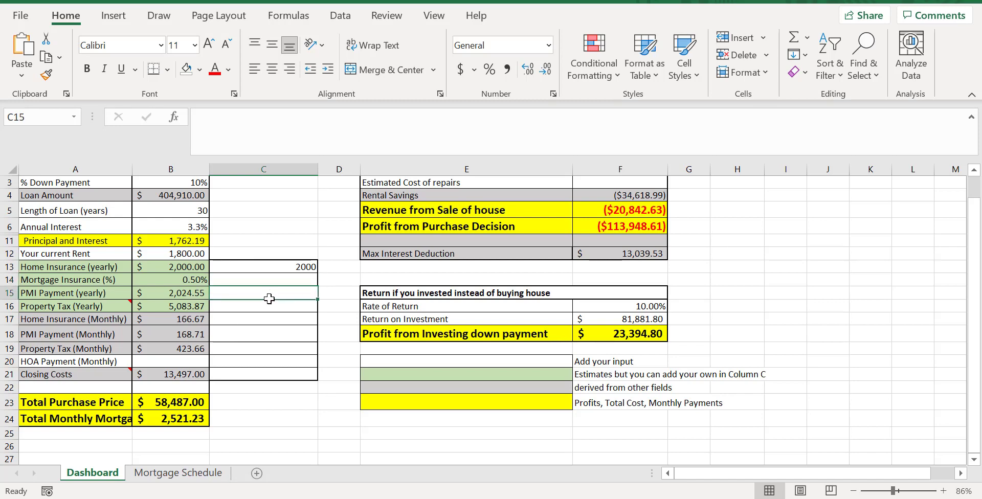
type("5000")
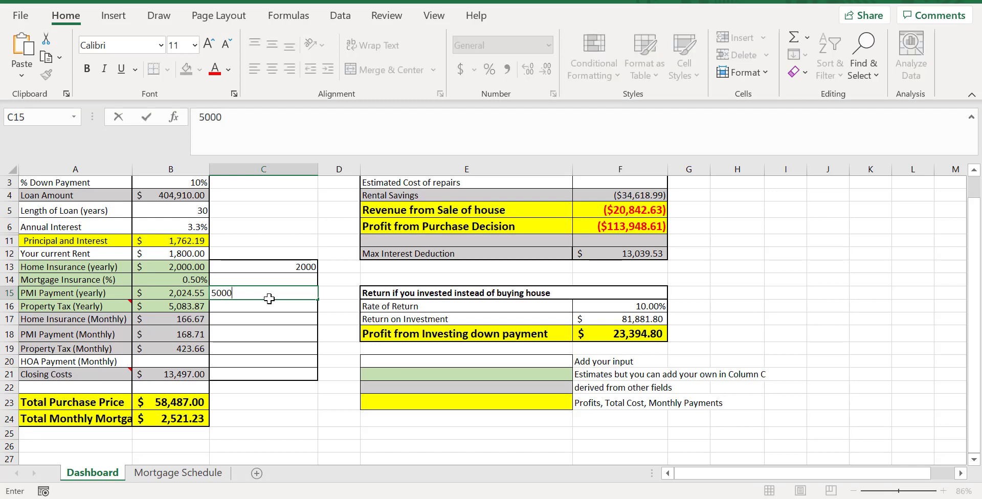
key("Return")
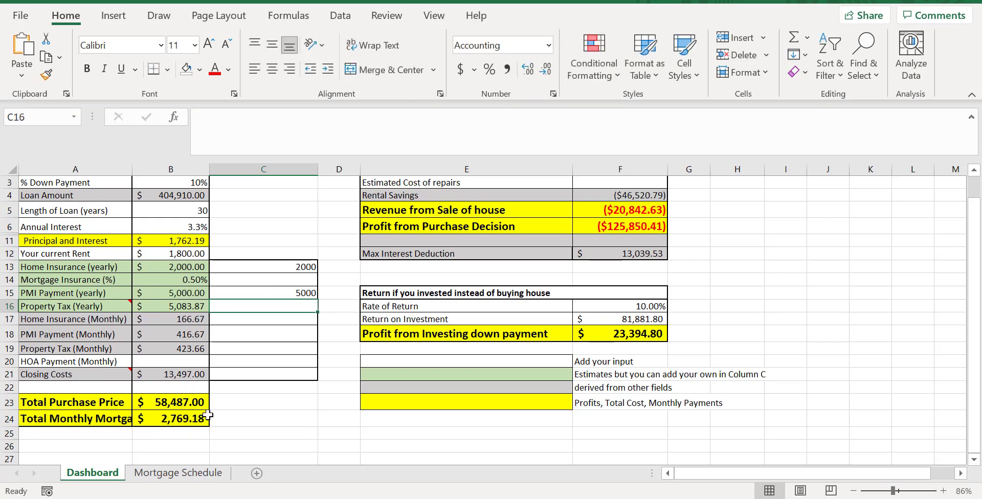
Clear the custom yearly PMI payment and home insurance values from column C.
left_click(299, 295)
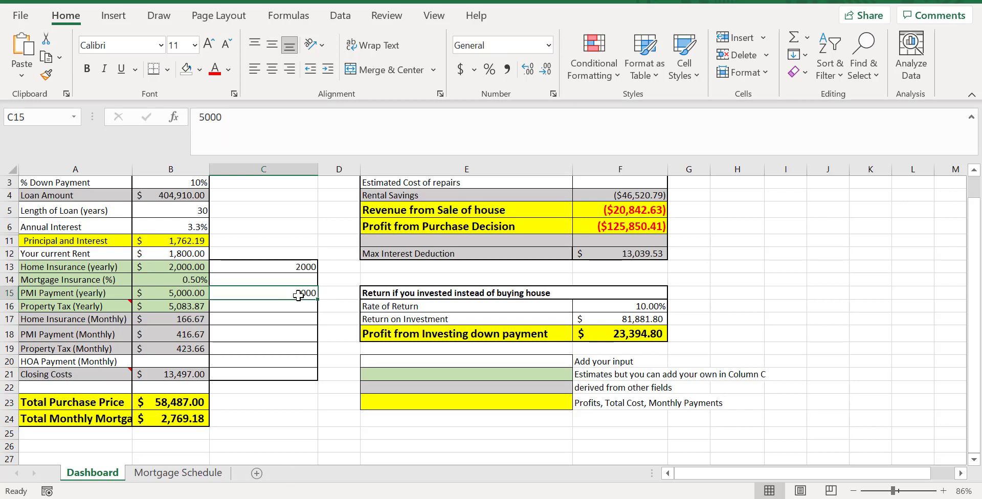
key("Delete")
key("Up")
key("Up")
key("Delete")
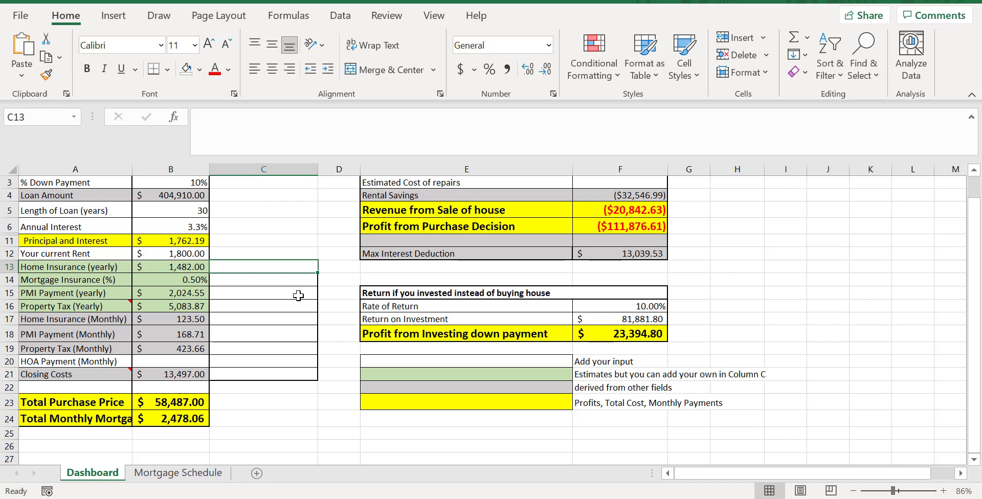
Open the Mortgage Schedule sheet and examine the Balance column's formulas from the starting loan amount down through the first months.
scroll(298, 296, "up", 1)
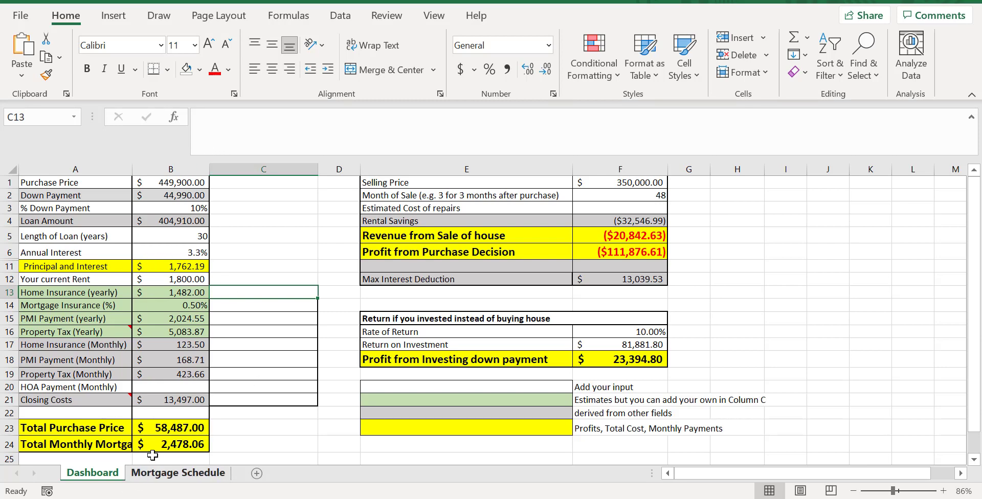
left_click(178, 473)
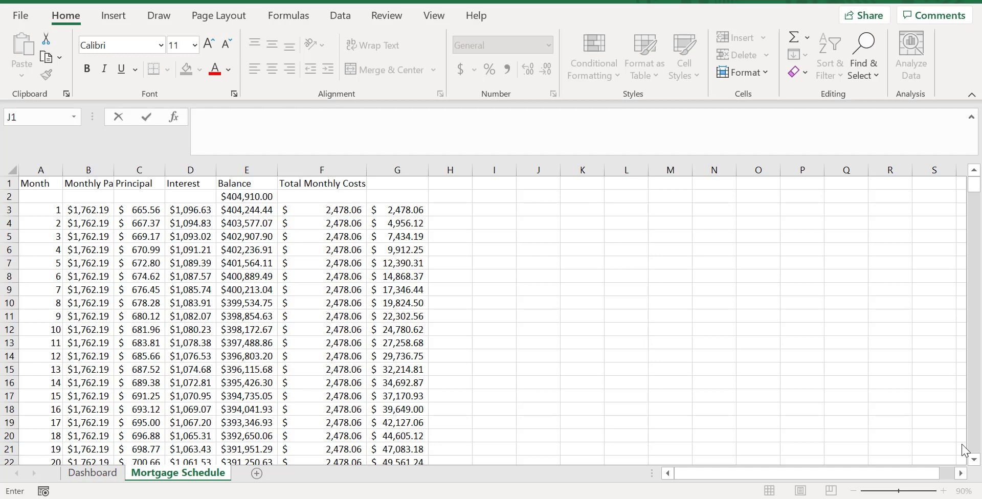
left_click(243, 195)
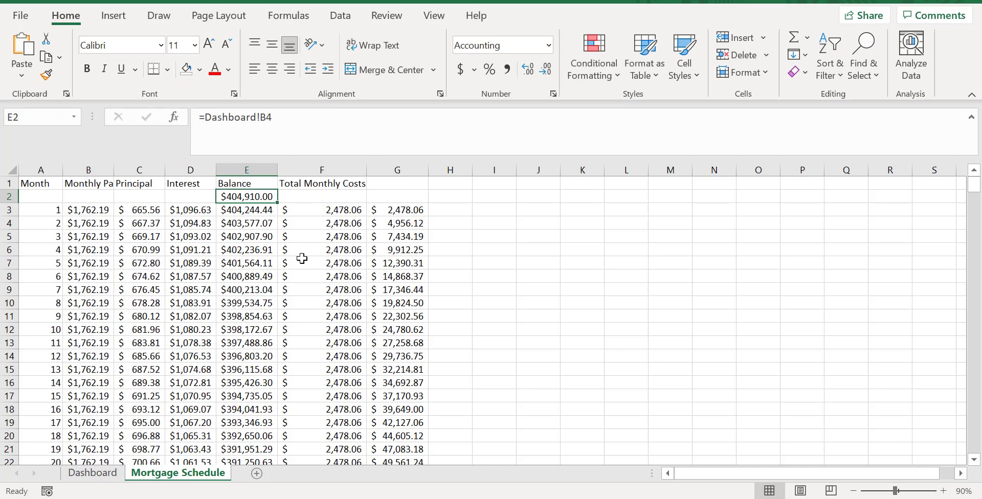
key("Down")
key("Down")
key("Down")
key("Down")
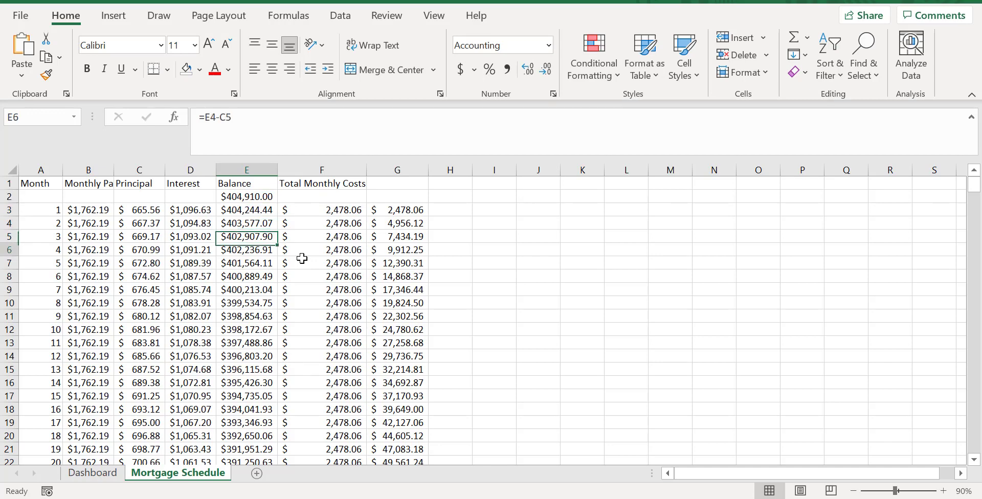
key("Down")
key("Down")
key("Down")
key("Down")
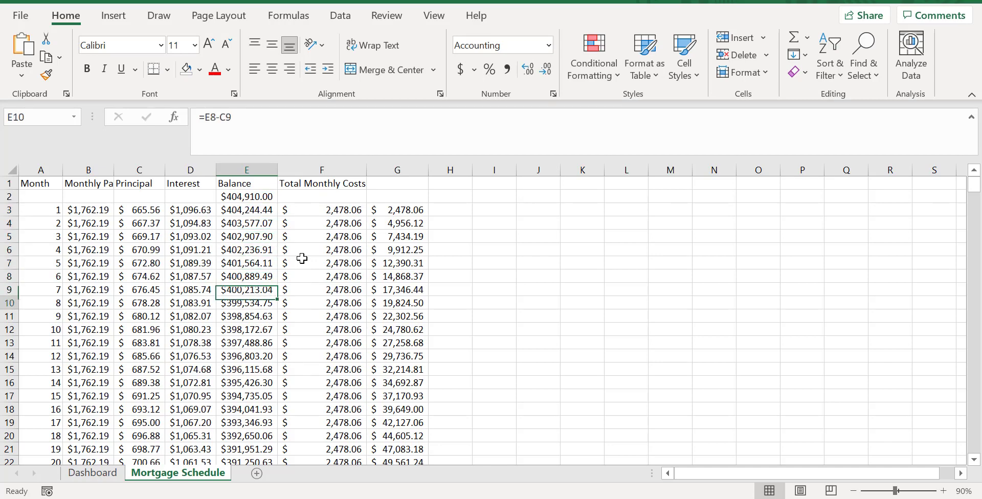
key("Down")
key("Down")
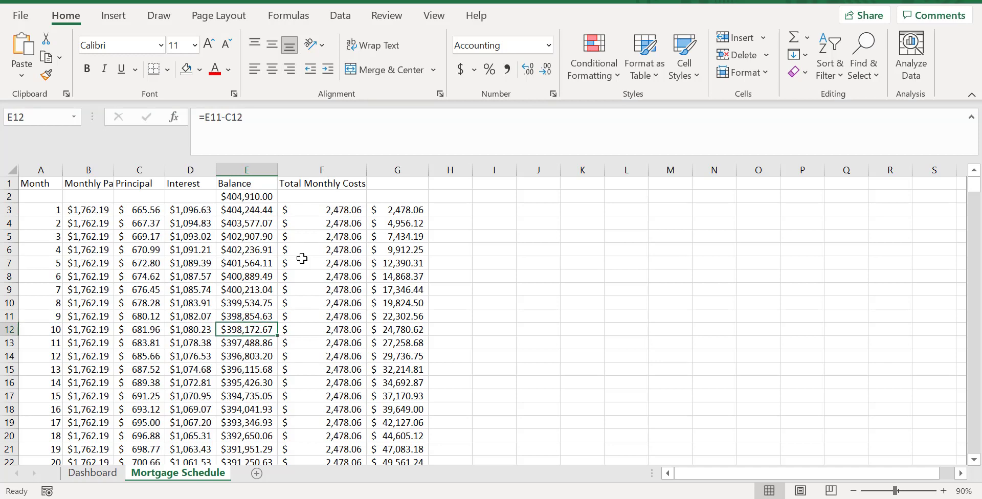
key("Down")
key("Down")
key("Down")
key("Down")
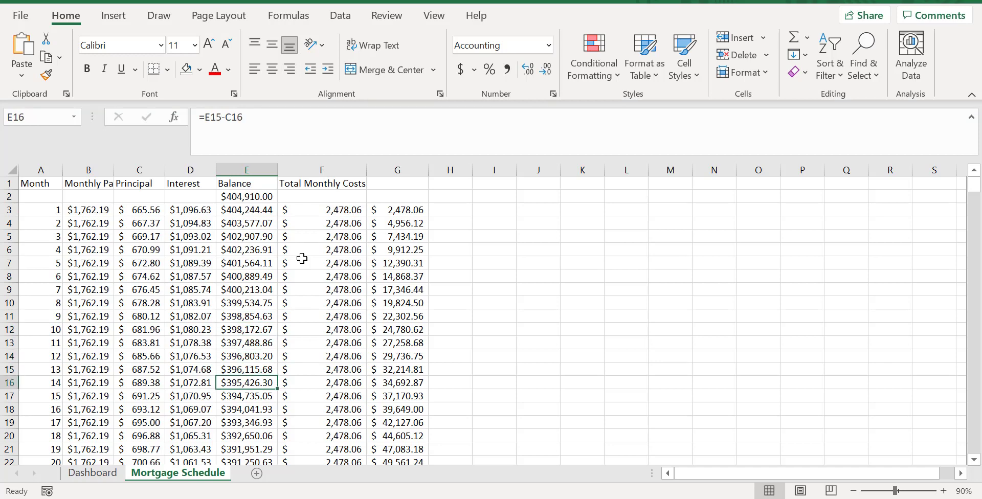
key("Down")
key("Down")
Go to the final month of the mortgage schedule and inspect its balance and cumulative cost cells.
left_click(301, 258)
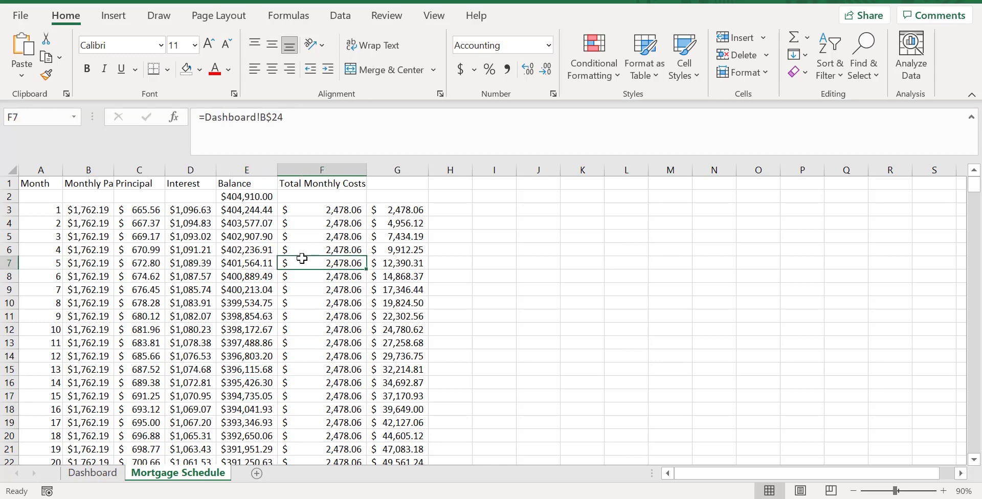
key("ctrl+Down")
key("Left")
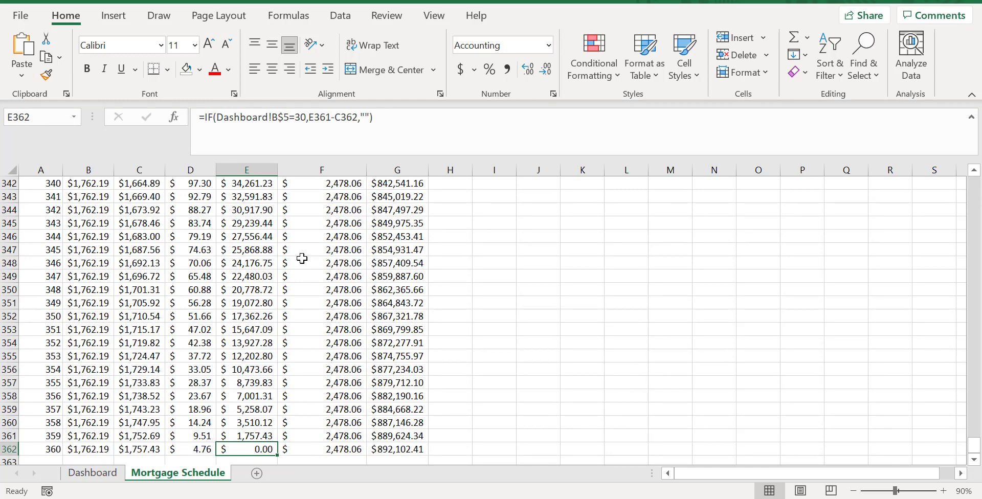
key("Right")
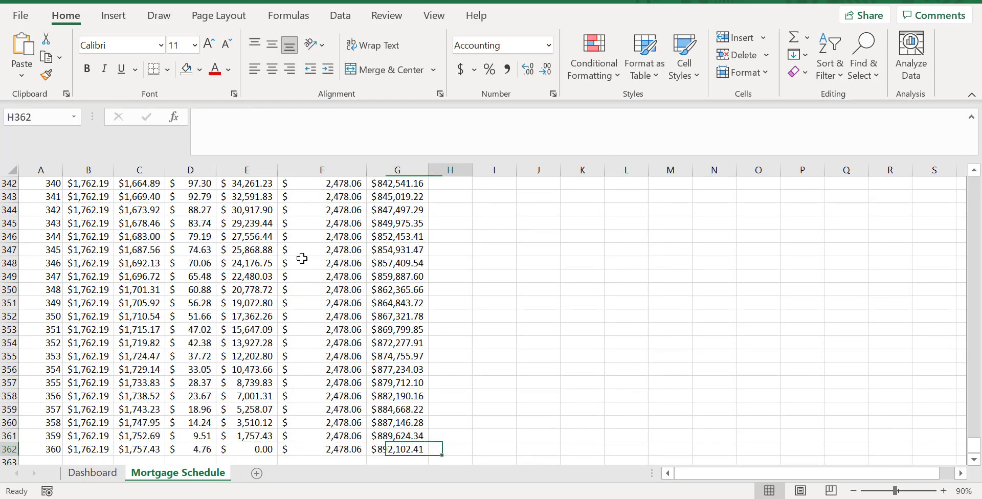
key("Right")
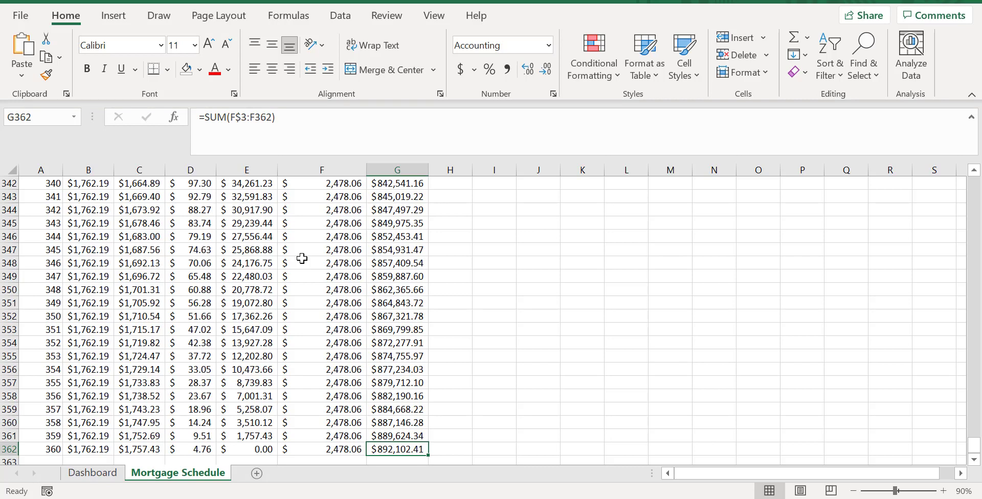
Examine the monthly cost, cumulative cost, balance and interest formulas in schedule rows 348 to 350.
left_click(302, 258)
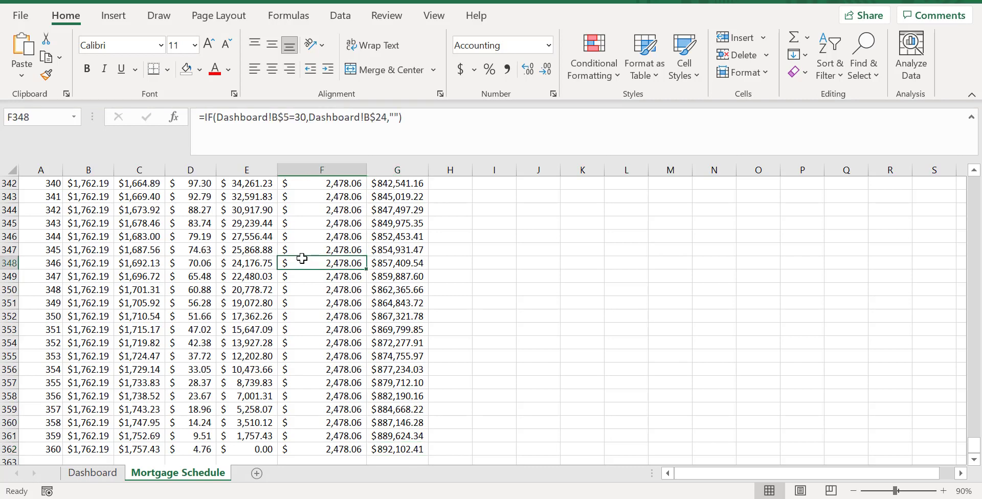
key("Right")
key("Left")
key("Down")
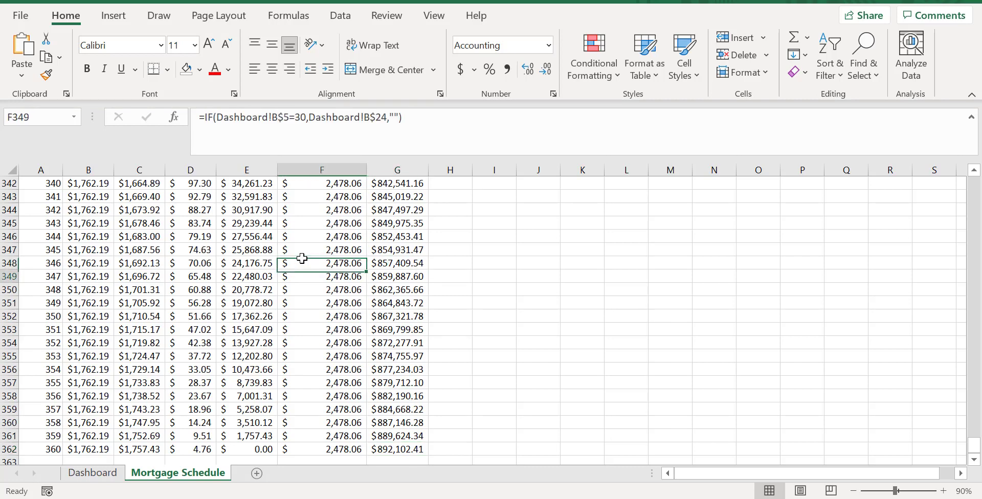
key("Right")
key("Down")
key("Left")
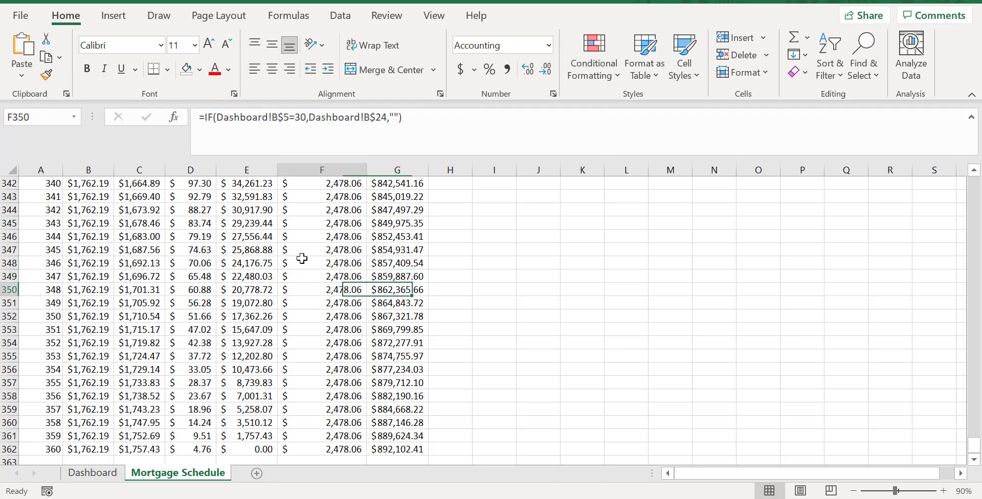
key("Left")
key("Right")
key("Right")
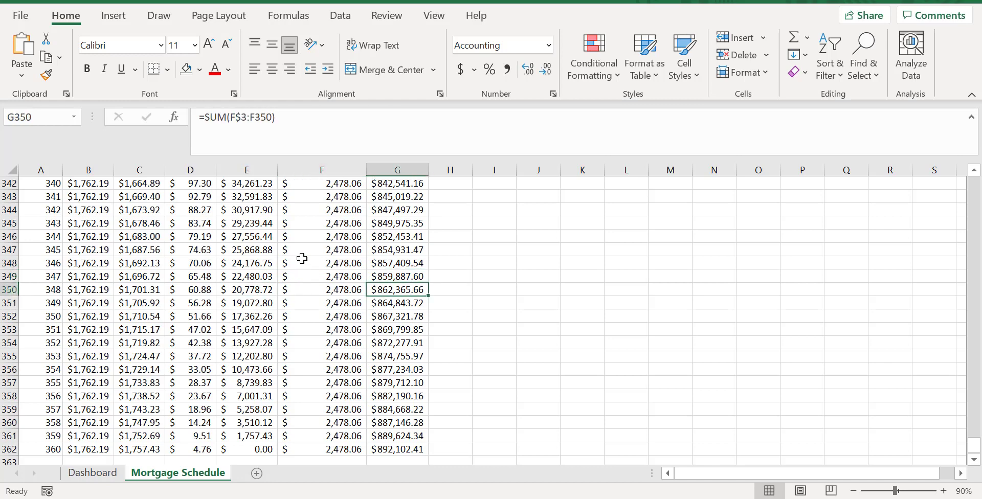
key("Left")
key("Left")
key("Left")
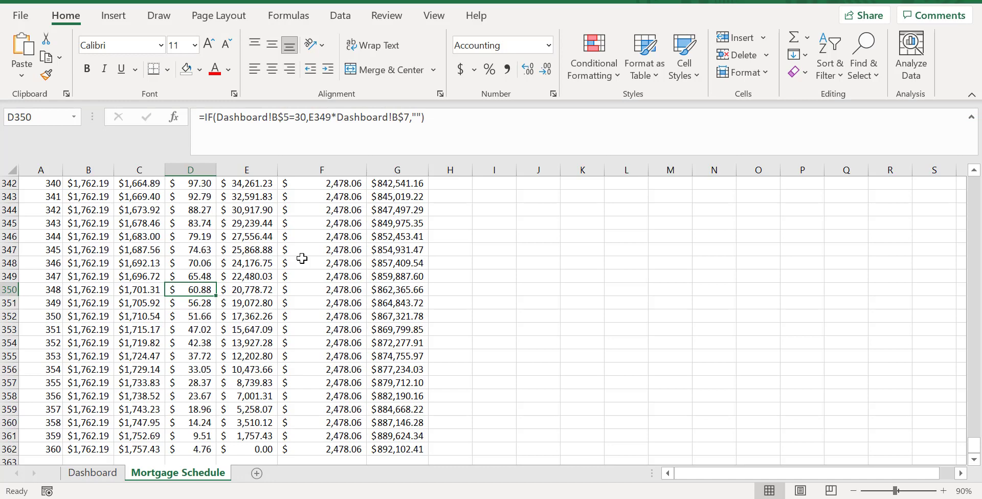
Examine the running-total formulas in column G from row 350 down to the final month in row 362.
key("Right")
key("Right")
key("Right")
key("Down")
key("Down")
key("Down")
key("Down")
key("Down")
key("Down")
key("Down")
key("Down")
key("Down")
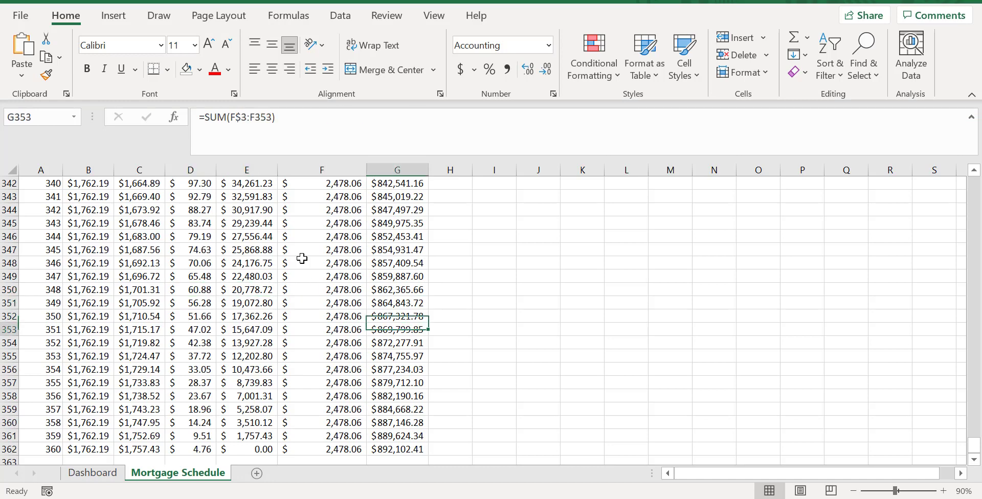
key("Down")
key("Down")
key("Down")
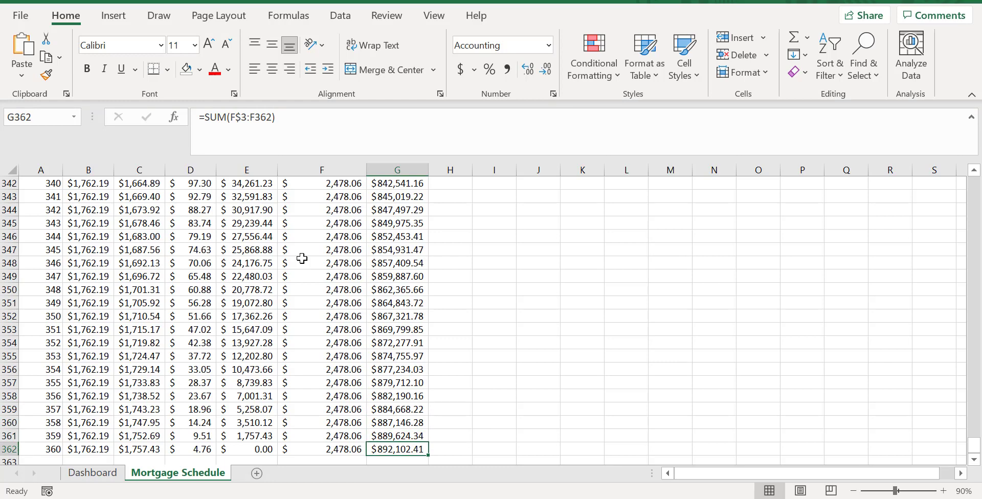
Return to the start of the schedule and inspect the blank cells above the monthly and cumulative cost columns.
key("ctrl+Up")
key("ctrl+Up")
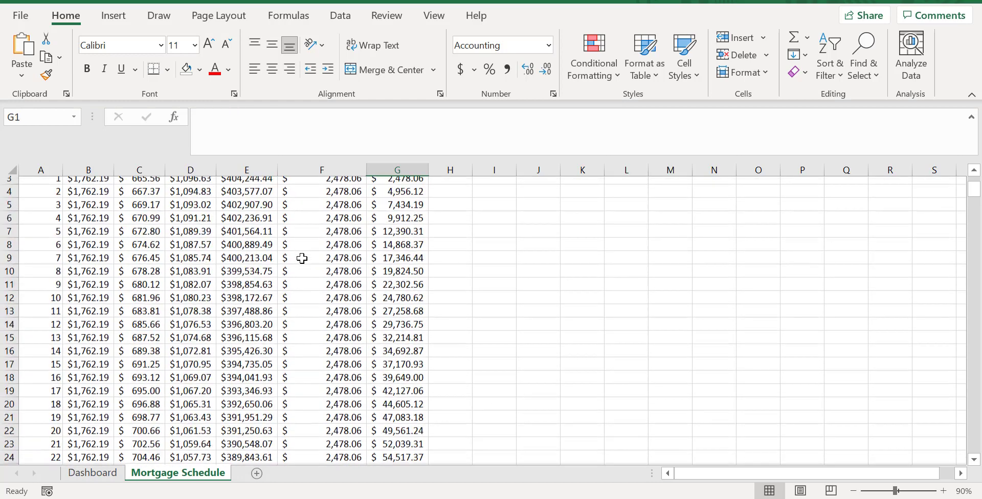
key("Down")
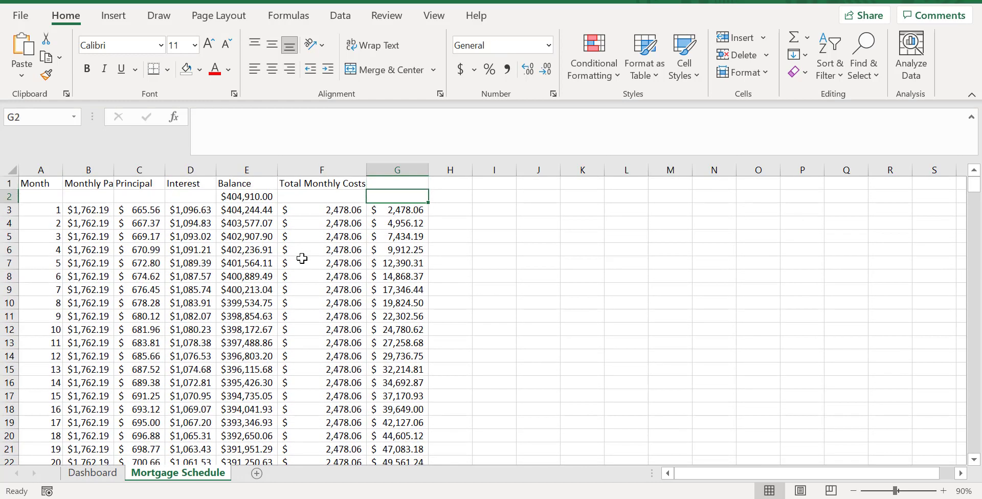
key("Left")
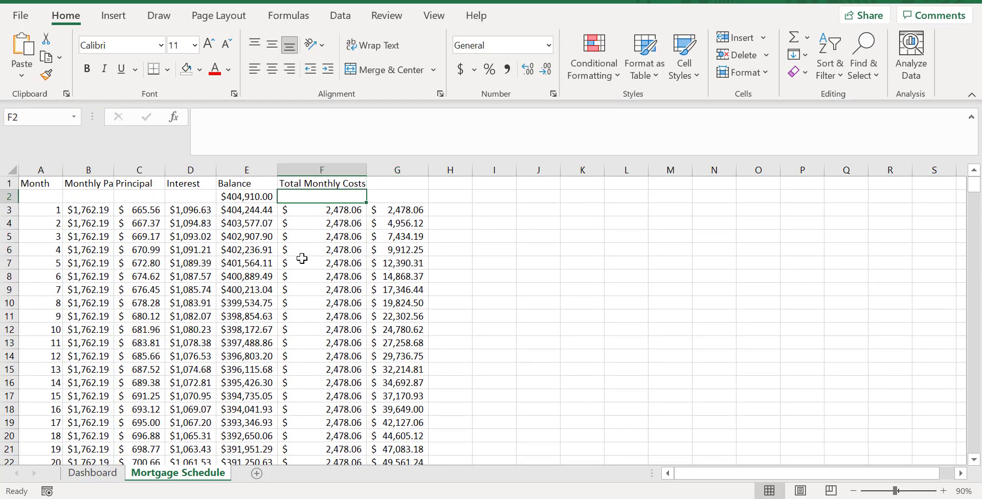
key("Right")
key("Right")
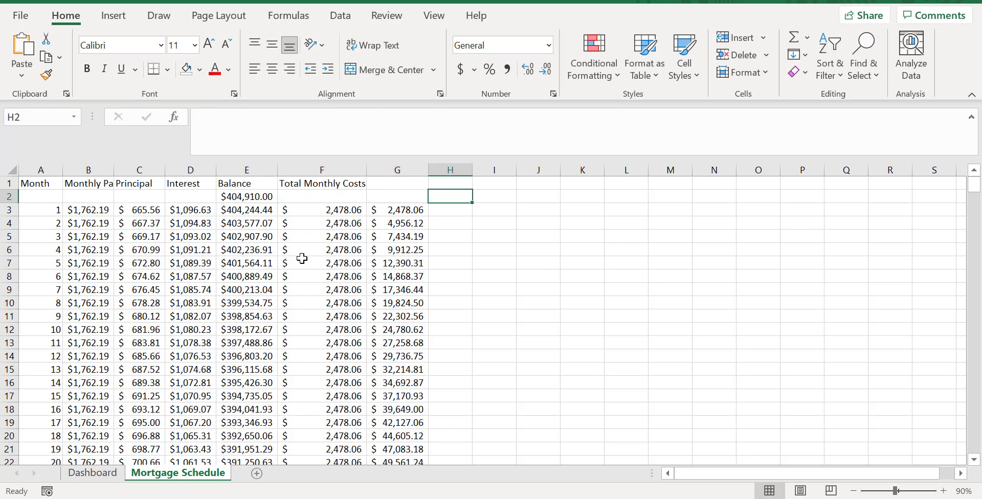
Check the final cumulative cost in column G and return to the Total Monthly Costs header.
key("Left")
key("Down")
key("ctrl+Down")
left_click(301, 258, "ctrl")
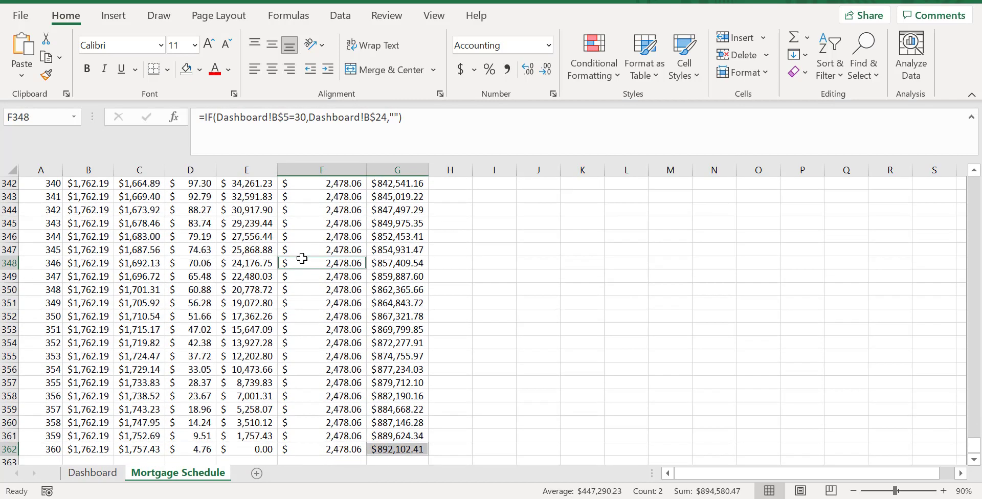
left_click(302, 255)
scroll(295, 298, "up", 5)
key("ctrl+Up")
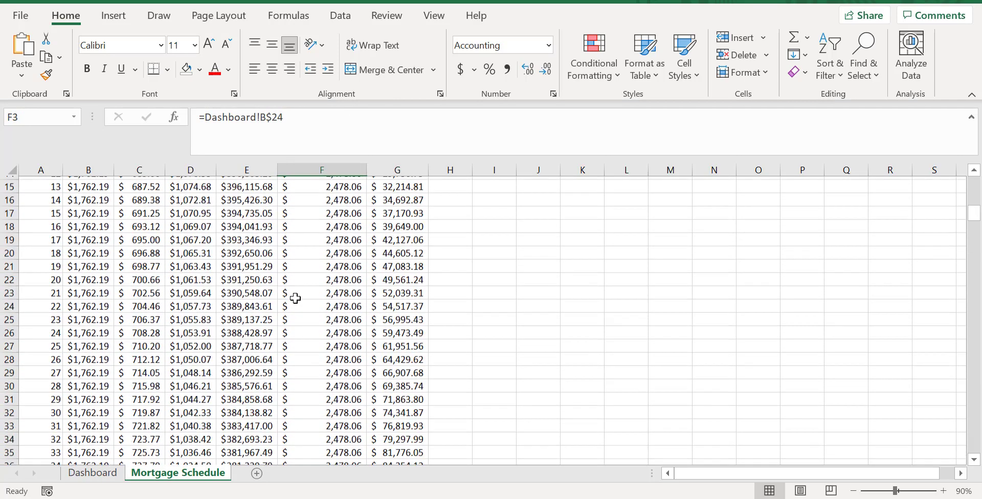
key("ctrl+Up")
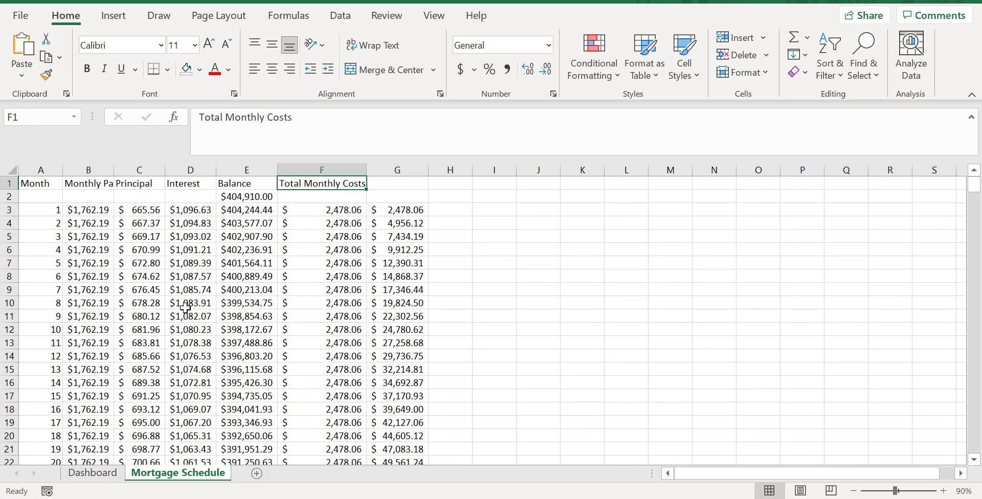
Select the Principal and Interest values for all 360 months to read their combined sum, and return to the first month.
left_click_drag(152, 209, 199, 220)
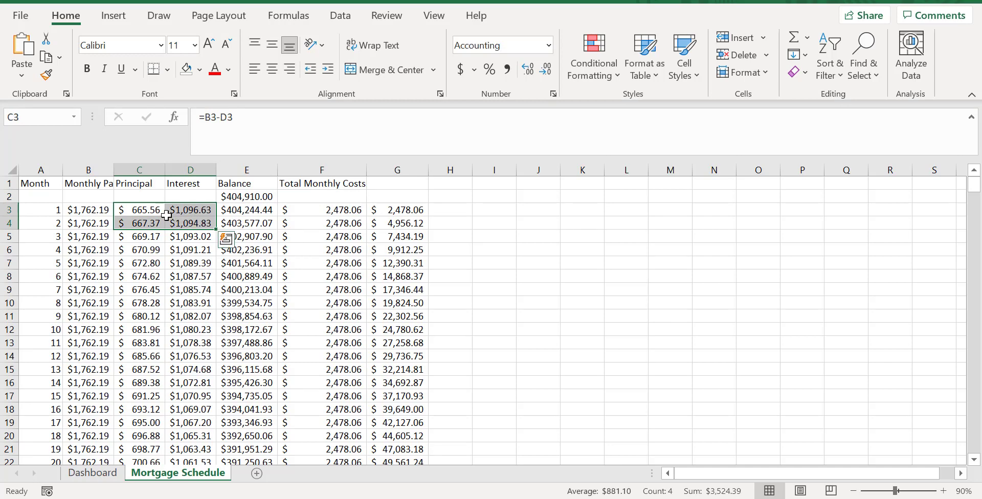
left_click(146, 214)
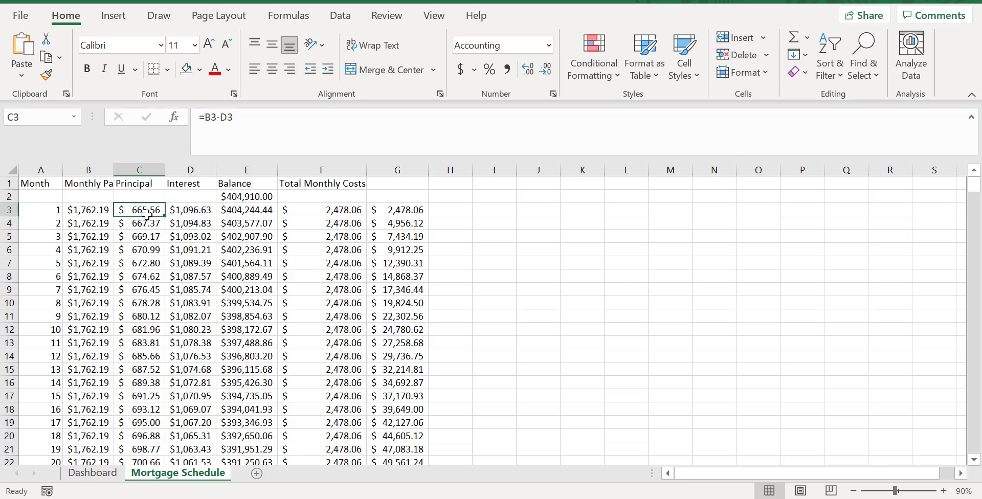
key("ctrl+shift+Right")
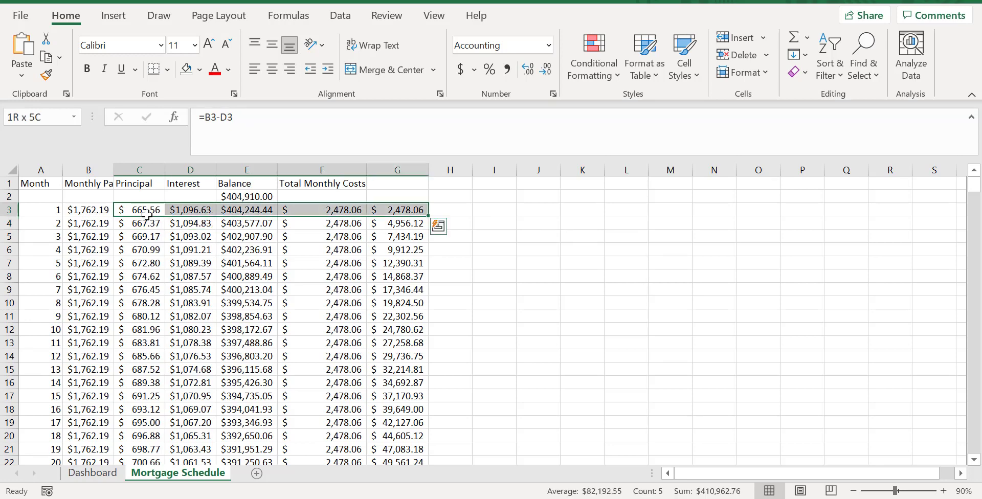
key("shift+Left")
key("shift+Left")
key("shift+Left")
key("ctrl+shift+Down")
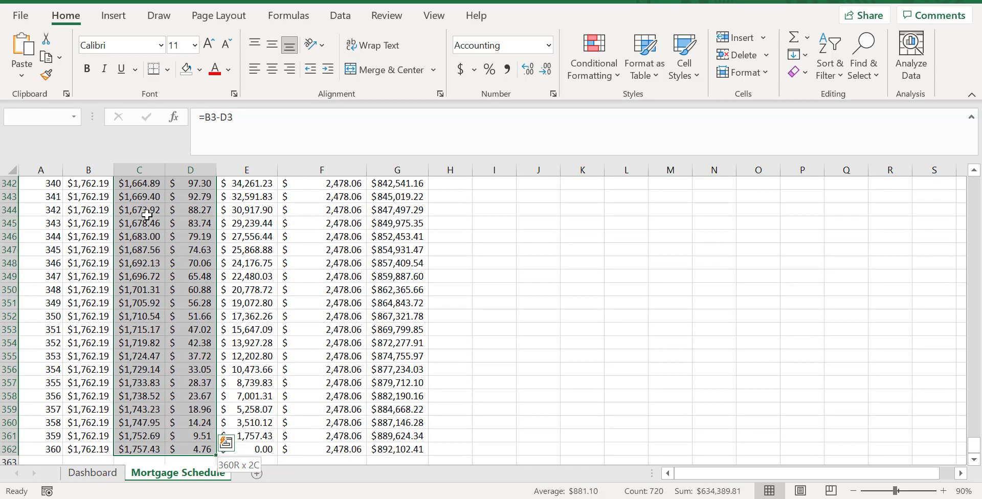
key("ctrl+q")
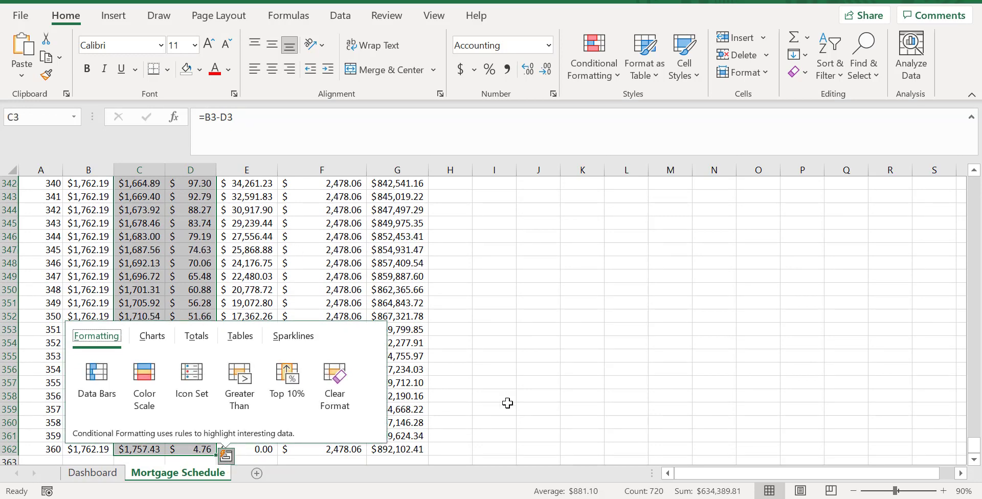
scroll(533, 357, "up", 17)
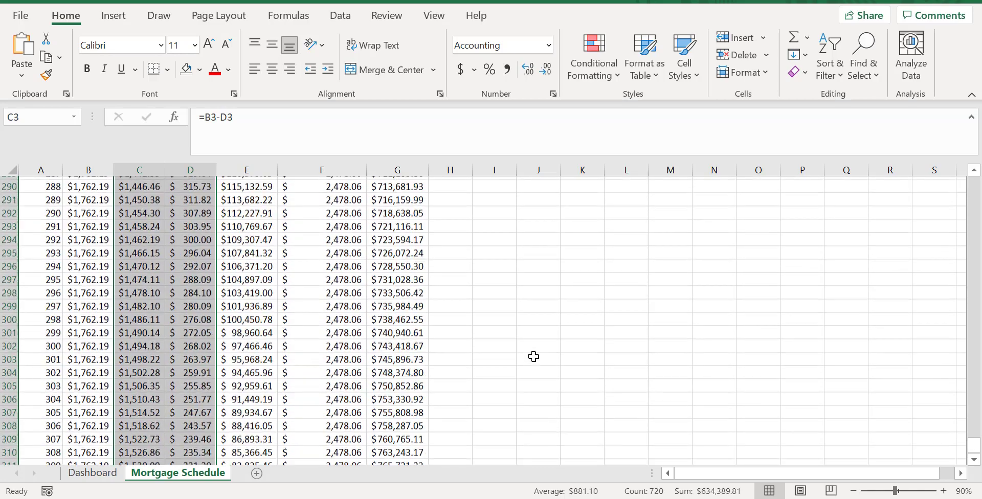
scroll(533, 356, "up", 20)
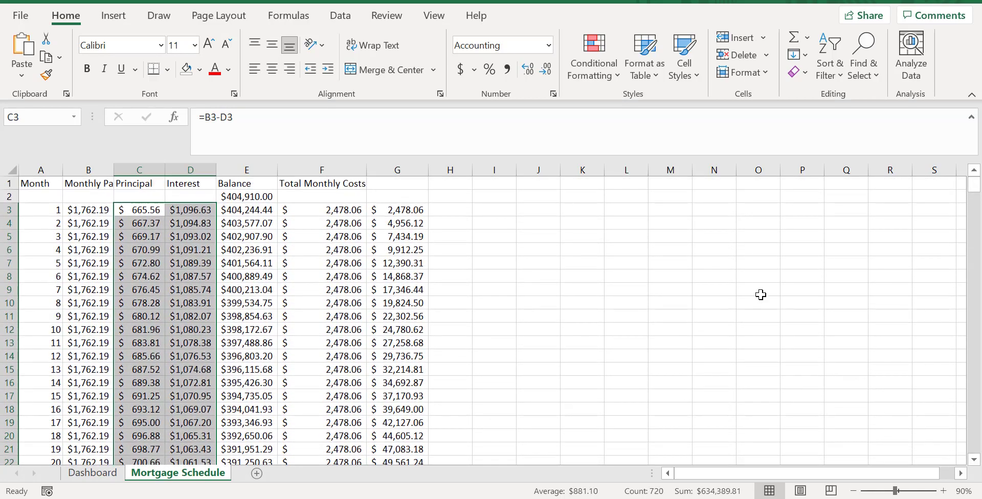
Check the starting balance and first-month interest formulas, and select the whole Interest column to read its sum.
left_click(260, 196)
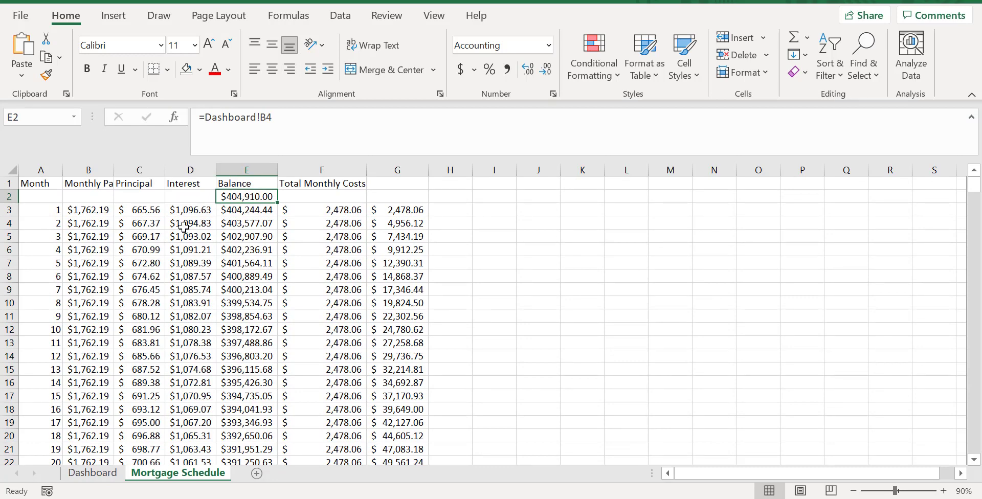
left_click(202, 206)
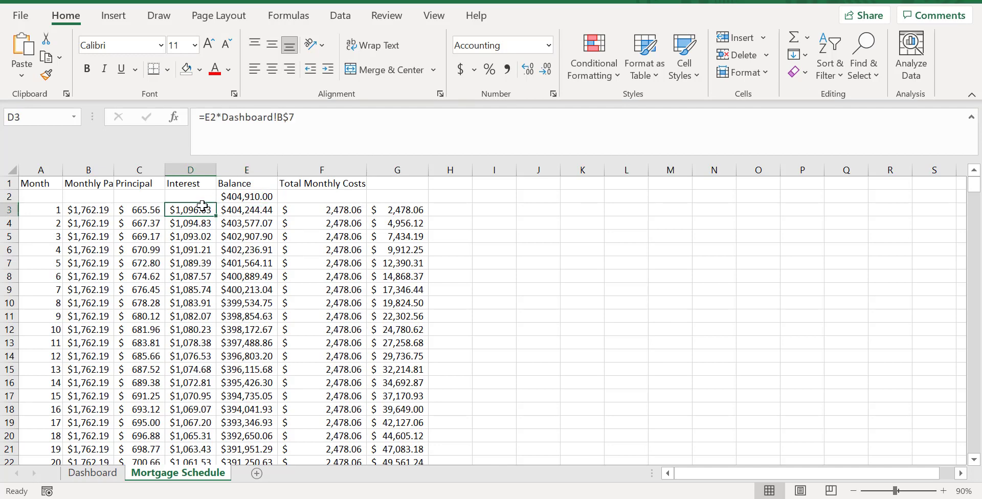
key("ctrl+shift+Down")
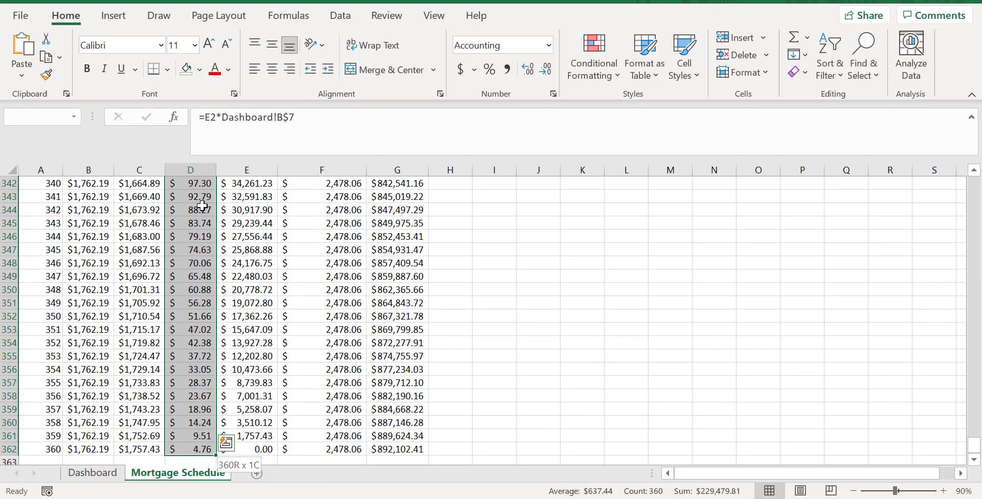
key("ctrl+Up")
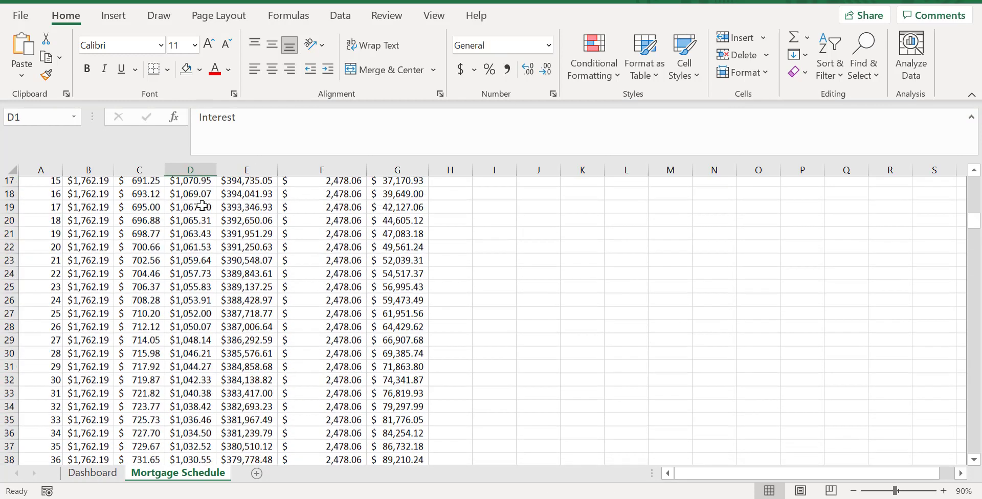
Examine the Balance formulas for months 1 and 3 to 5 and compare them with the starting loan amount in E2.
left_click(240, 210)
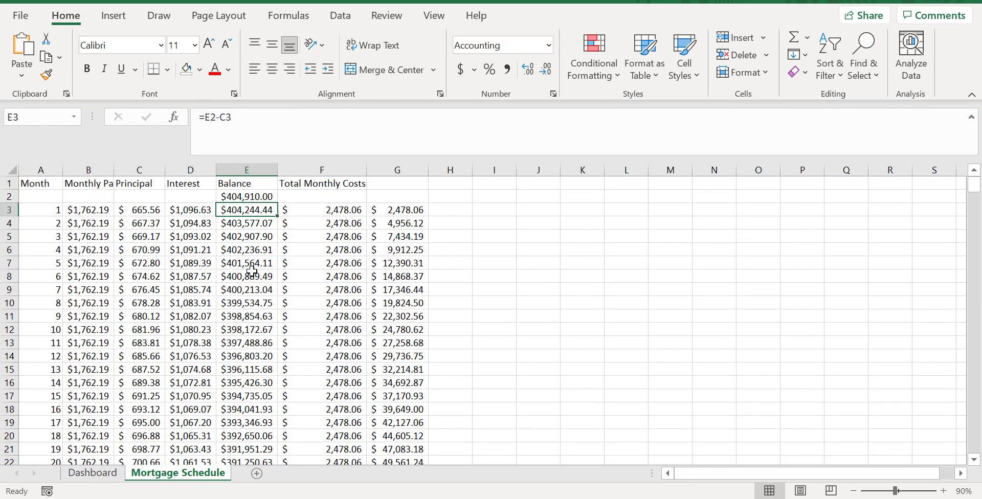
left_click(254, 235)
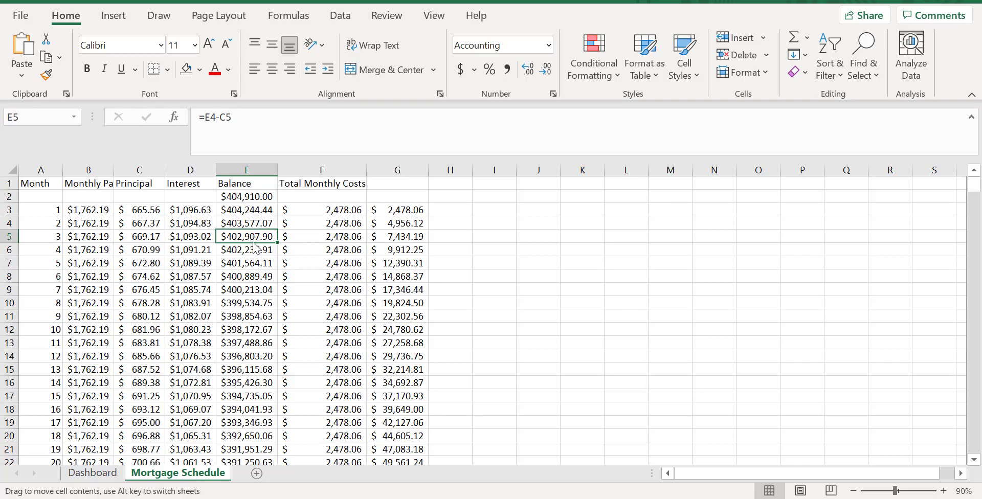
left_click(254, 249)
left_click(253, 264)
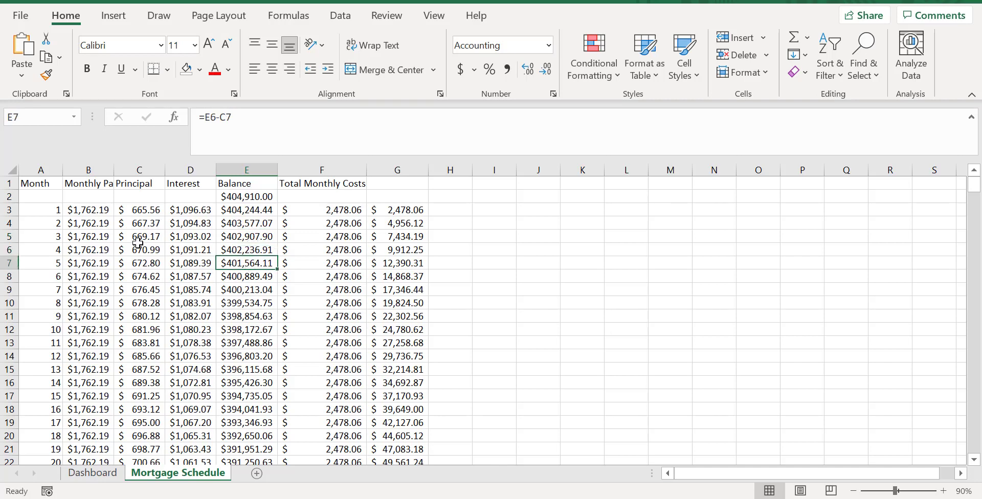
left_click(257, 208)
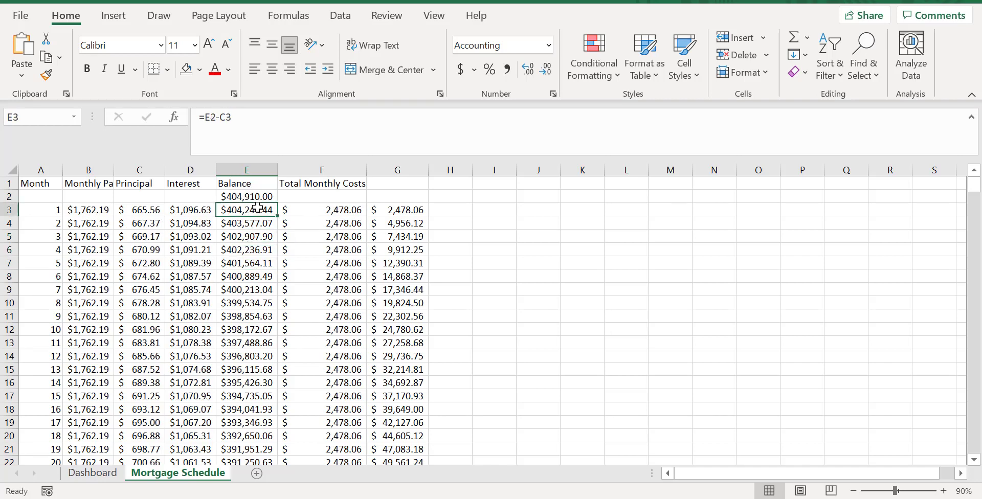
left_click(251, 197)
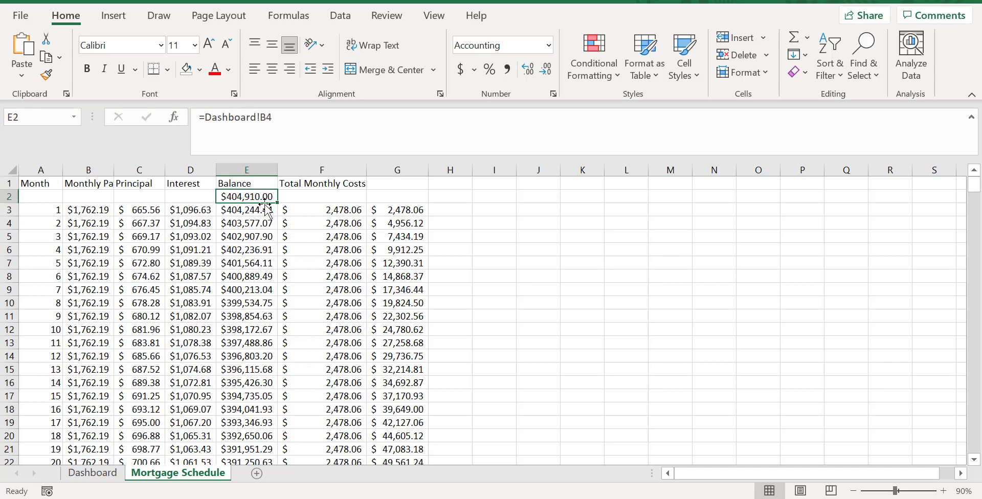
left_click(249, 212)
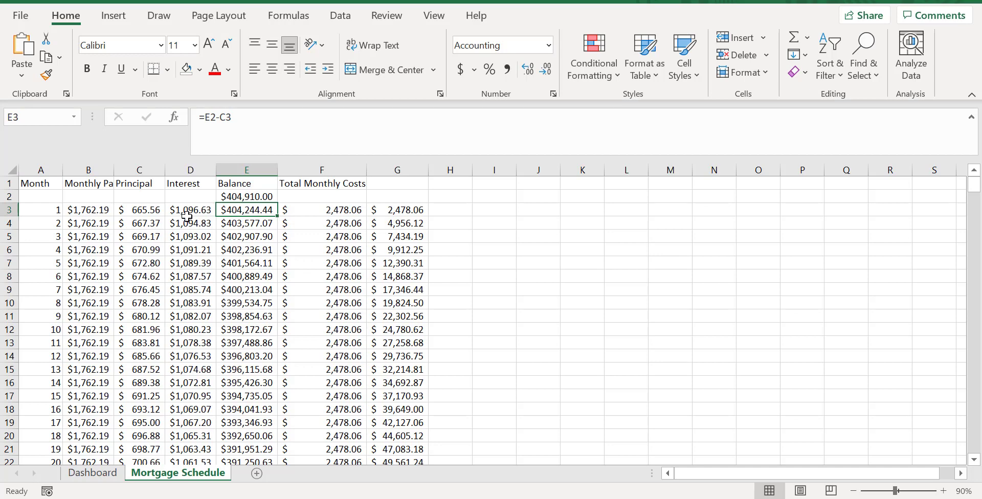
Compare the Interest formulas in early months with those in rows 362 and 348, and check the Principal formula in C348.
left_click_drag(191, 210, 169, 384)
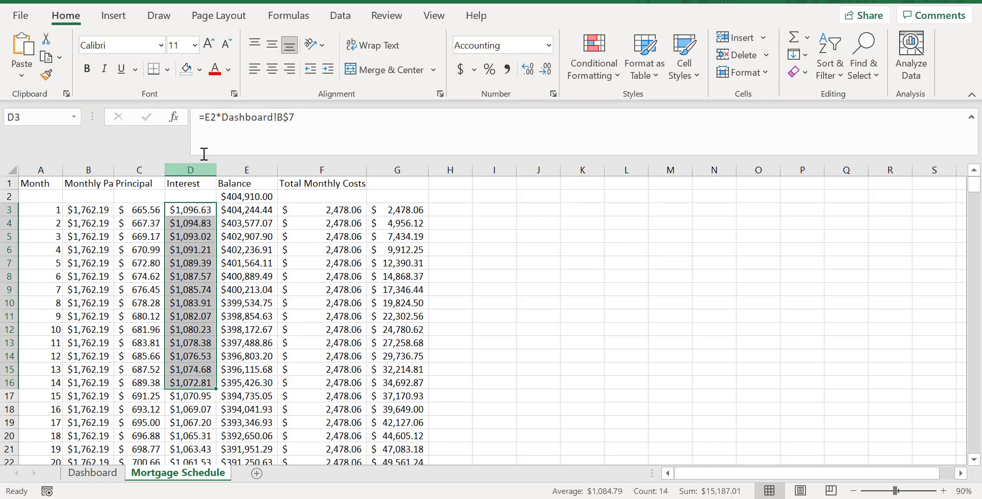
left_click(189, 264)
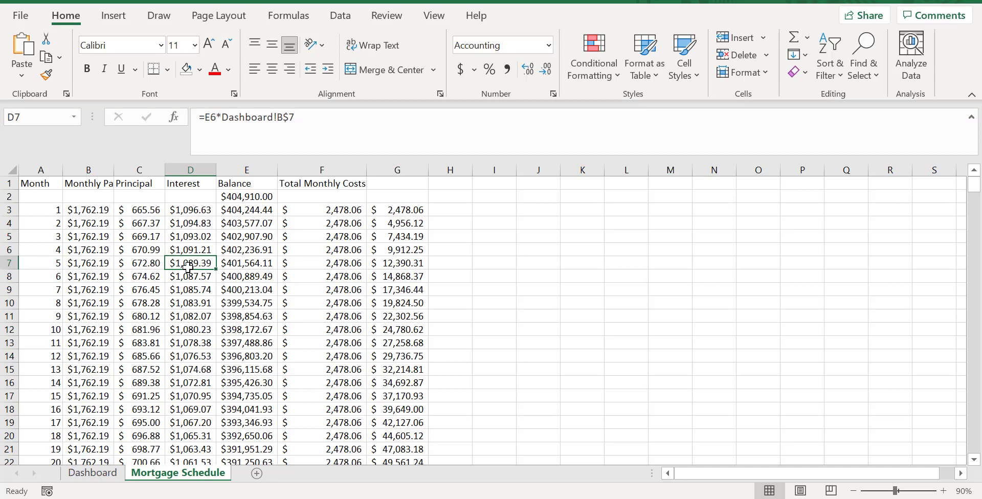
key("ctrl+Down")
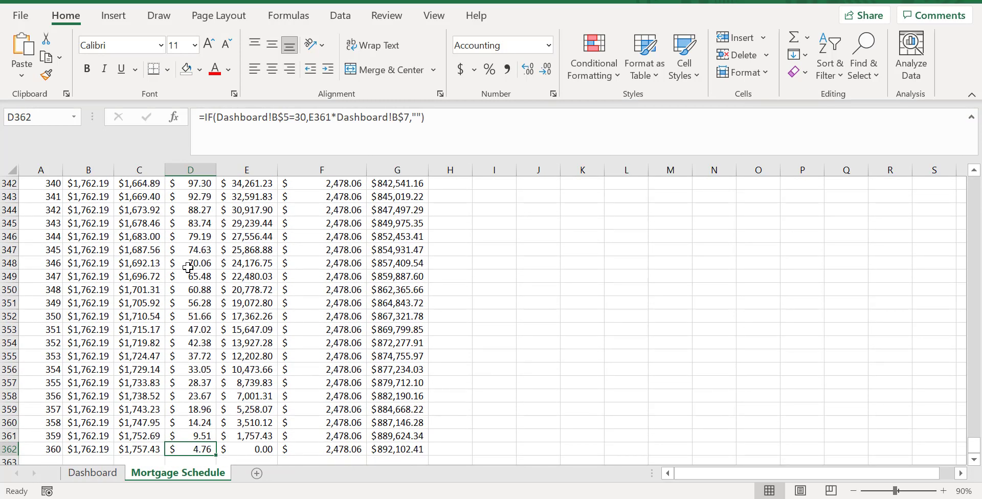
left_click(188, 267)
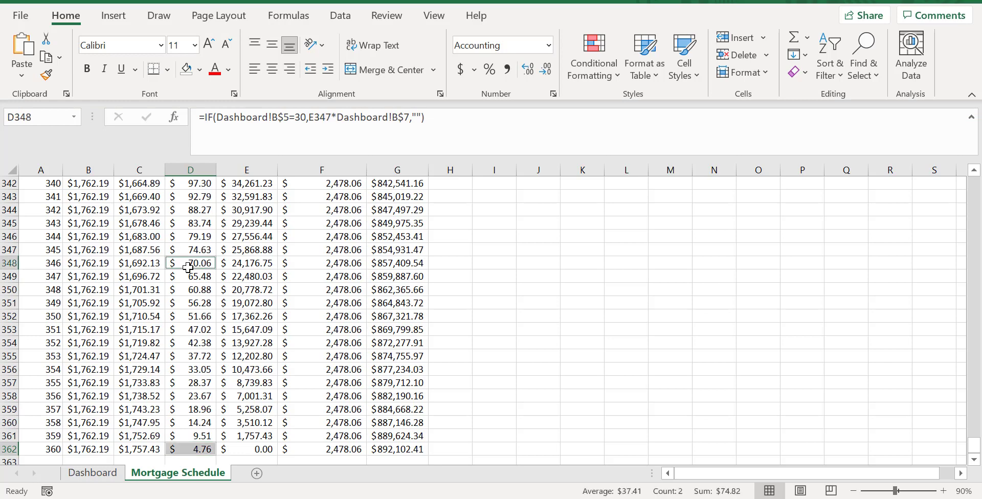
key("Left")
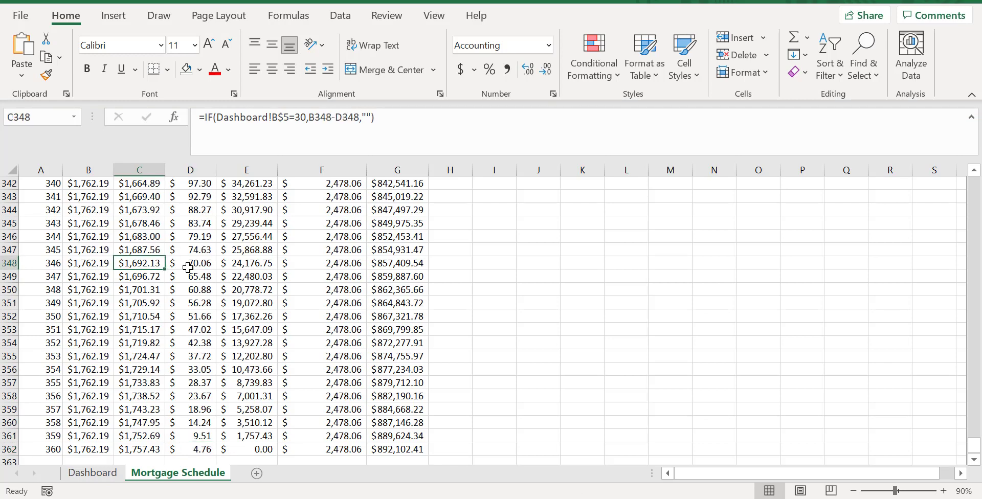
Return to the top of the schedule and inspect the Interest formulas for month 5 and month 1.
key("ctrl+Up")
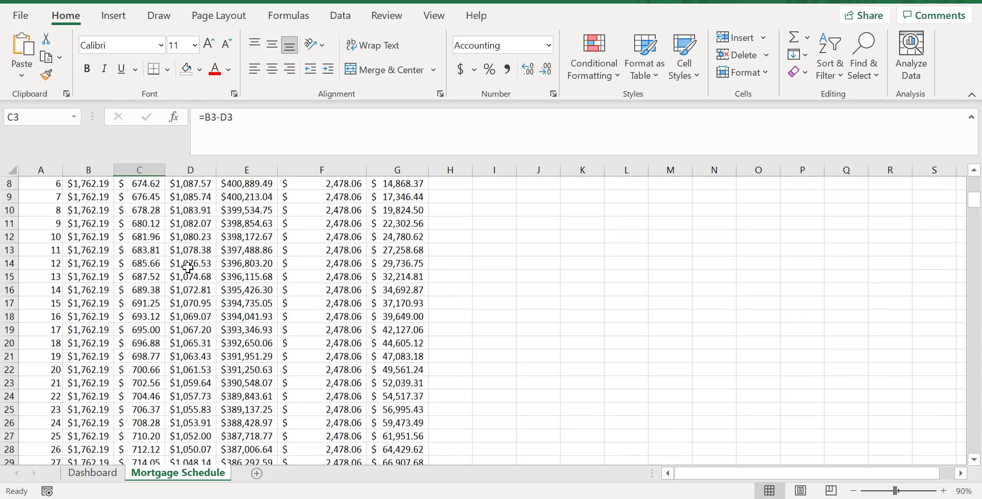
key("ctrl+Up")
key("Right")
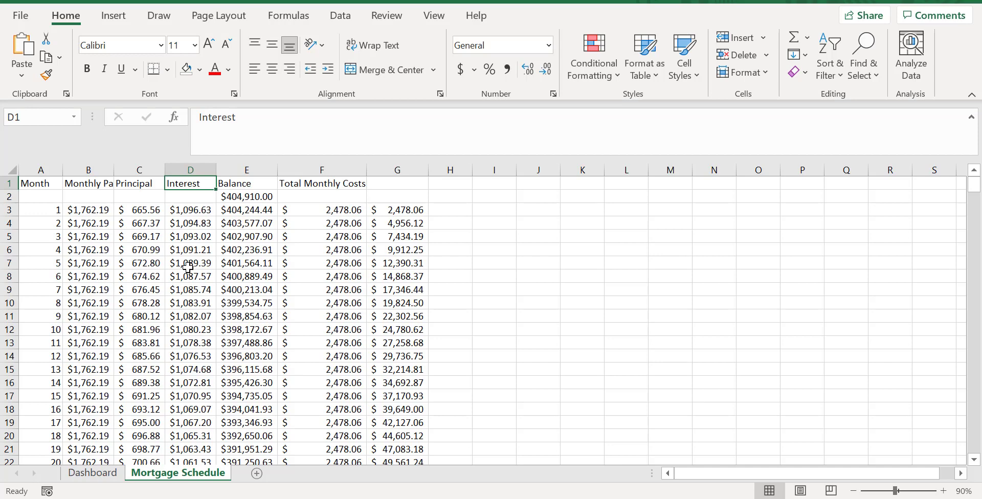
left_click(187, 267)
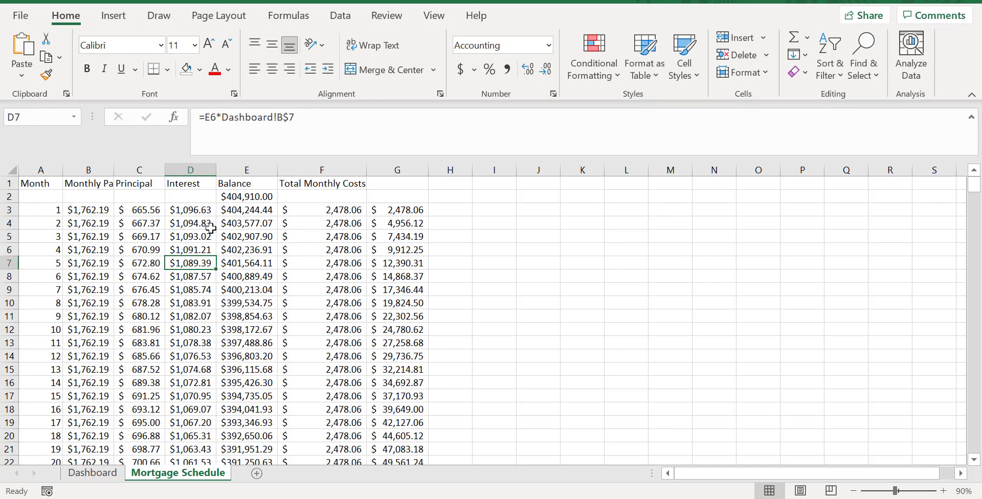
left_click(192, 209)
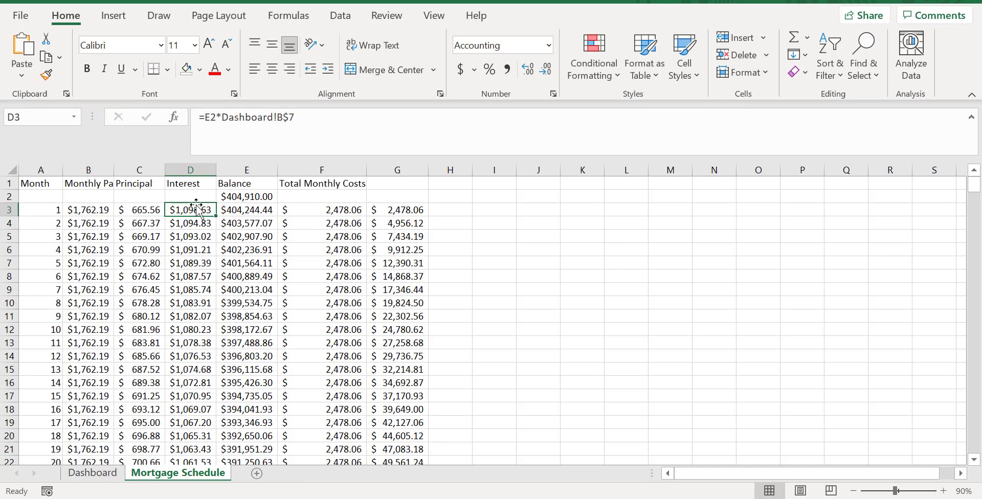
Return to the Dashboard sheet and inspect the Max Interest Deduction formula.
left_click(94, 473)
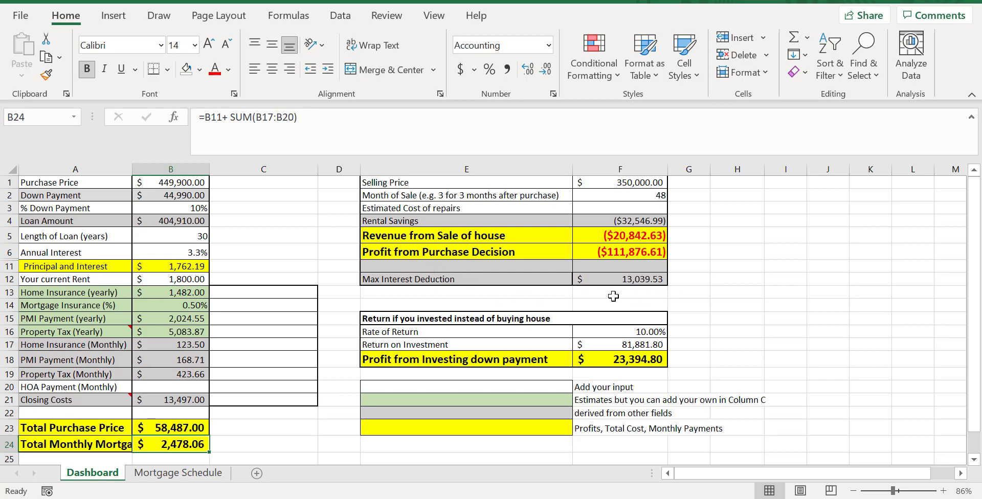
left_click(642, 279)
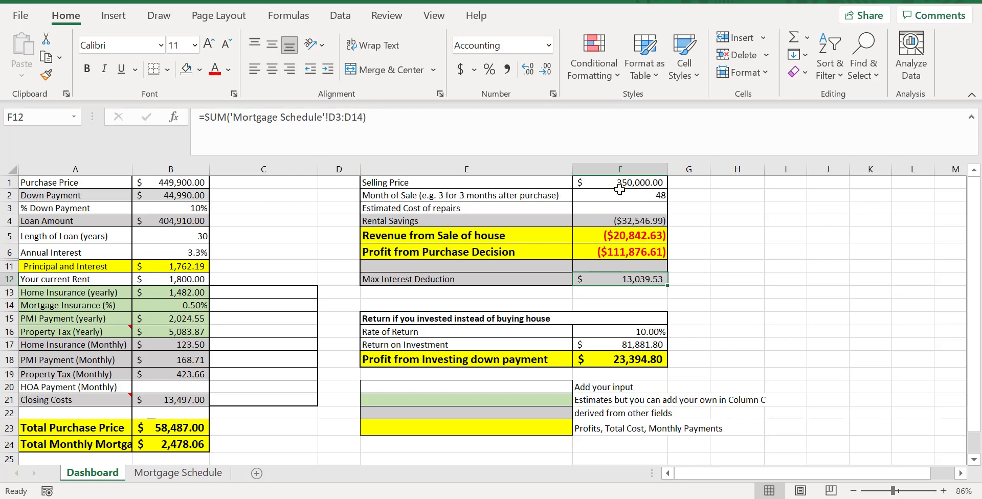
Set the Selling Price on the Dashboard to 450000.
left_click(635, 182)
type("4500")
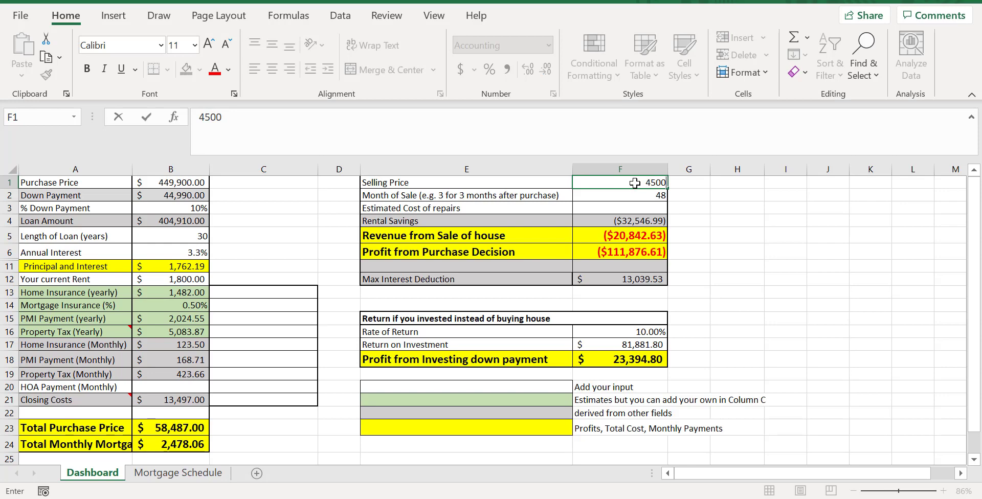
type("000")
key("ctrl+Return")
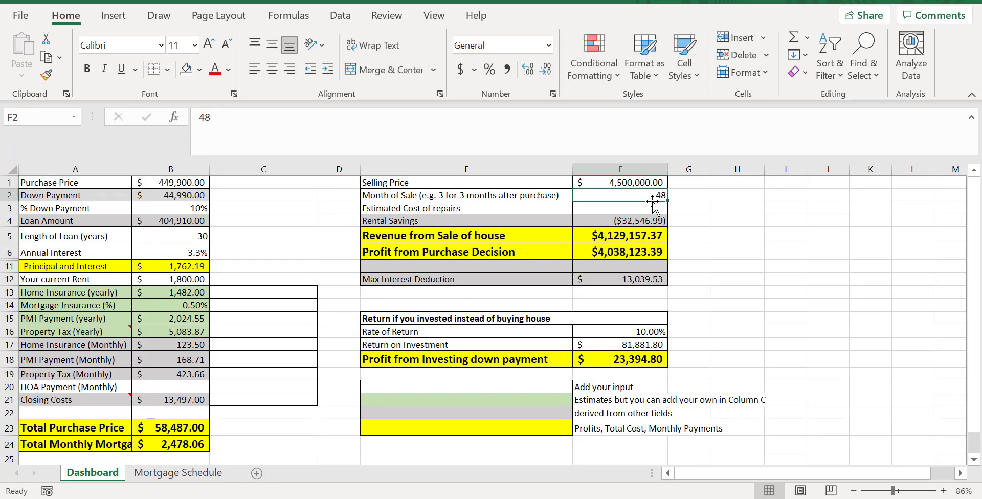
type("450000")
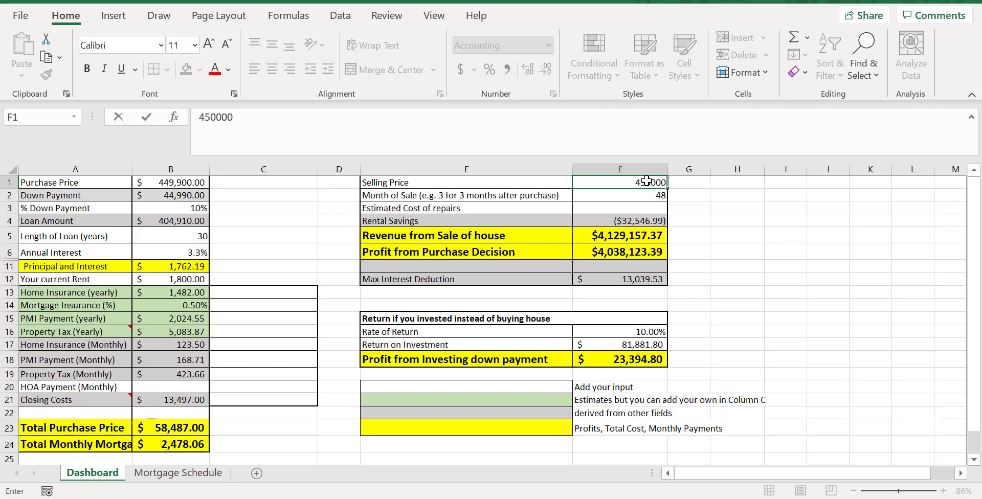
key("Return")
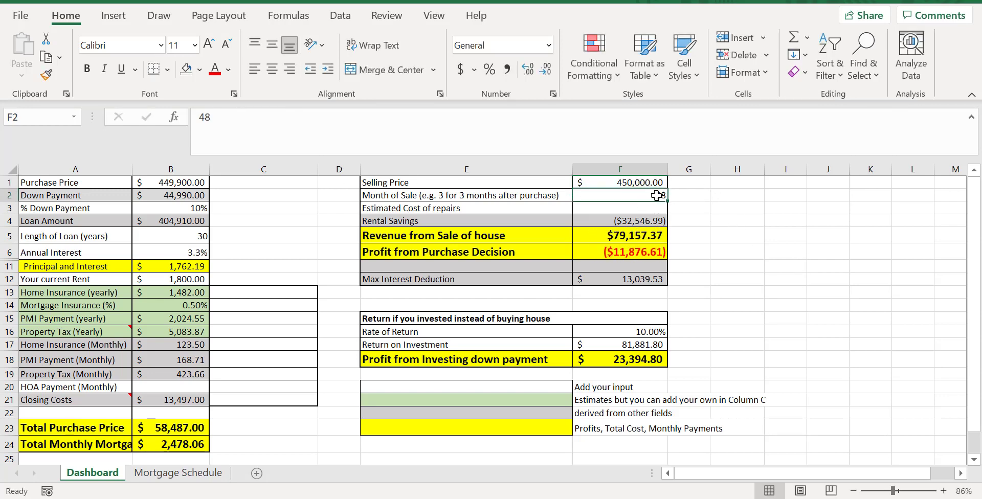
Set the Month of Sale to 12 and check the Total Purchase Price formula.
type("12")
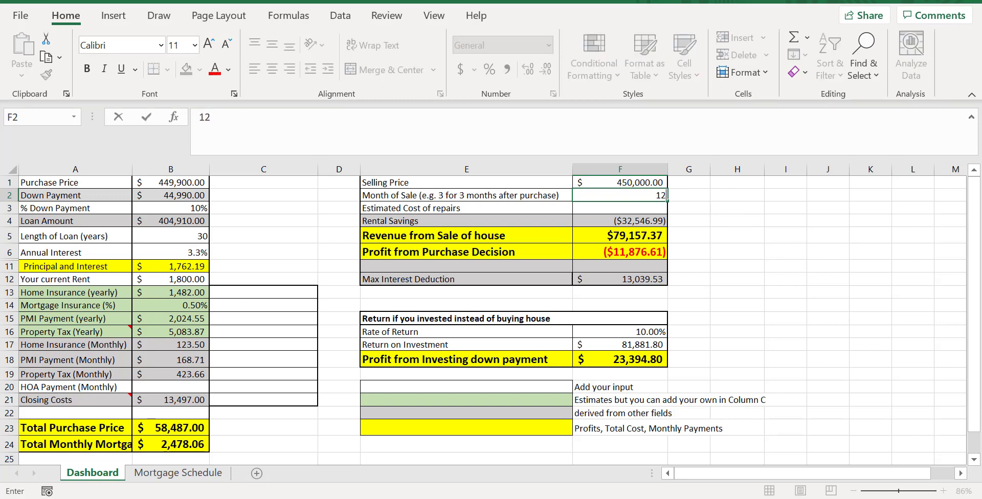
key("Return")
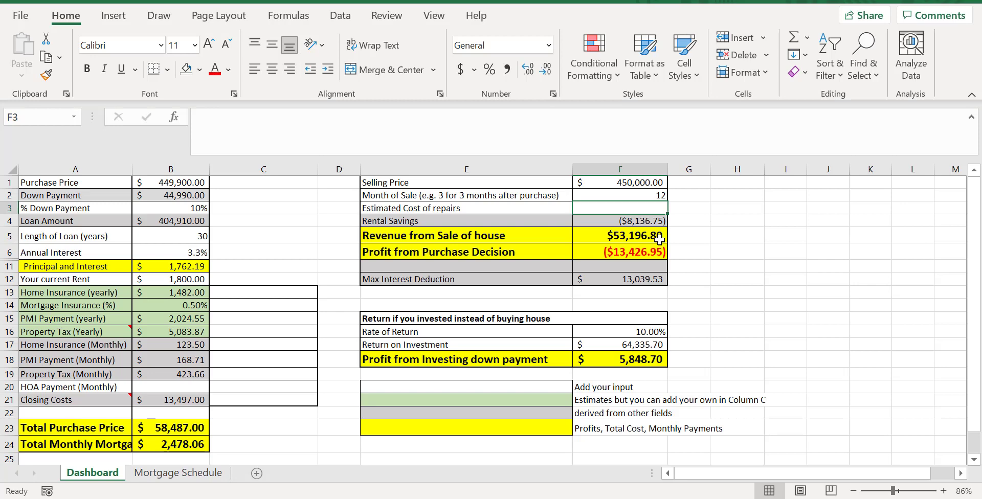
left_click(178, 423)
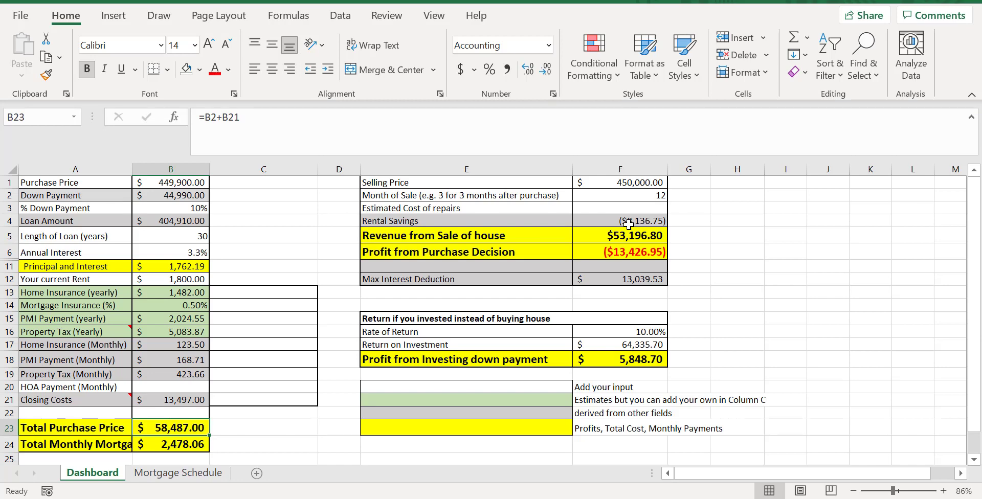
Set the Month of Sale to 48.
left_click(662, 192)
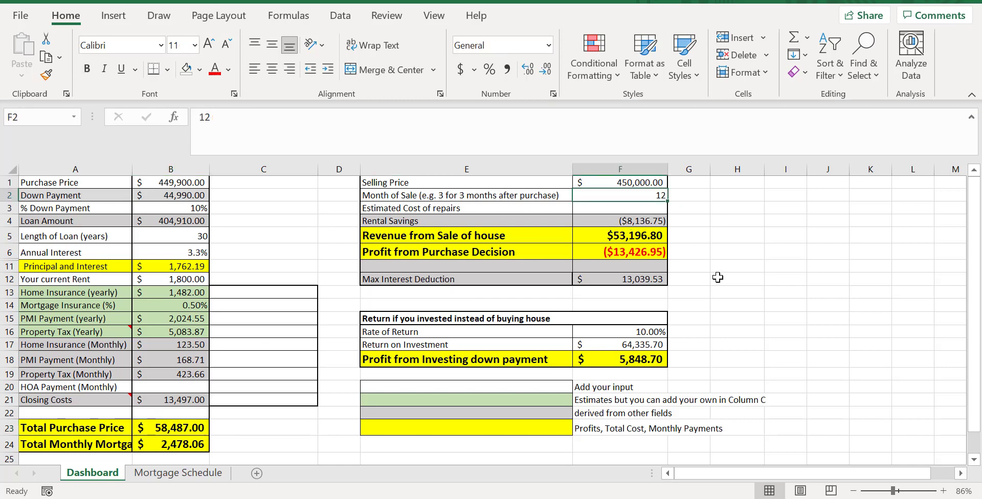
type("30")
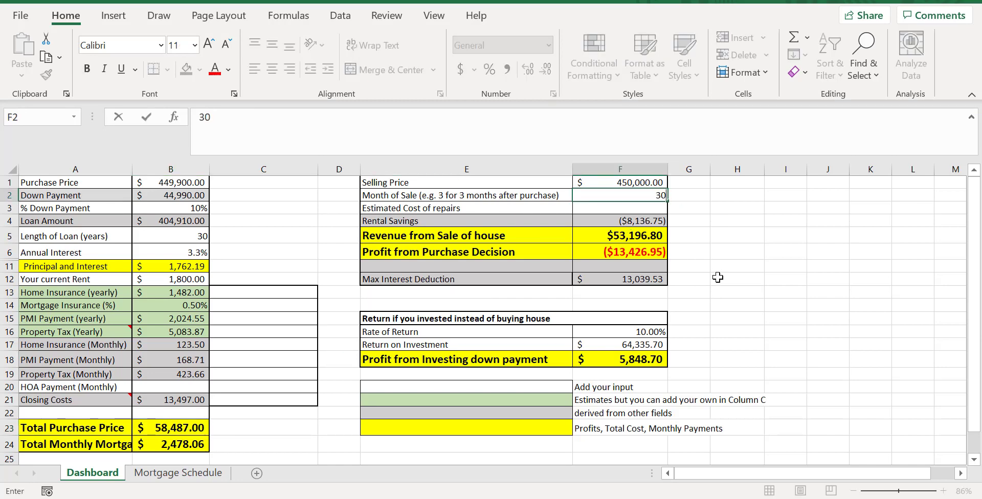
key("BackSpace")
key("BackSpace")
type("48")
key("Return")
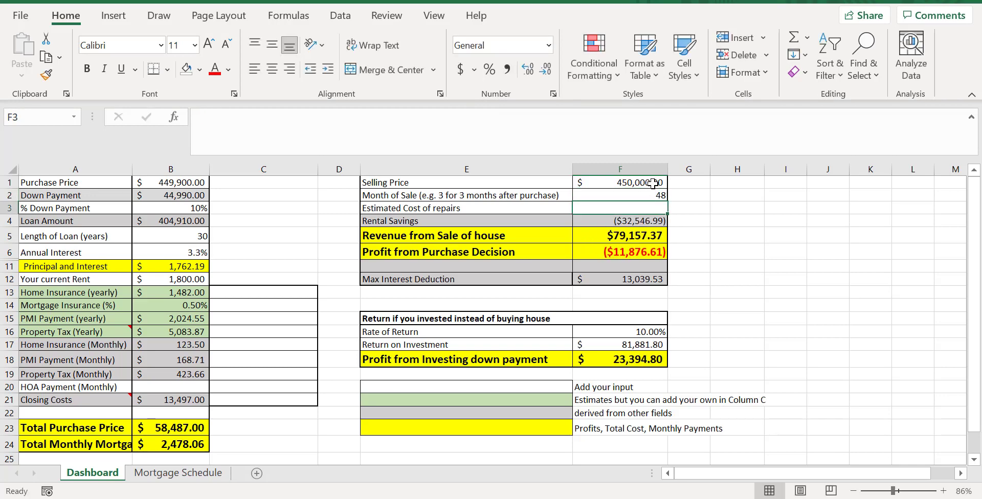
Inspect the Revenue from Sale of house formula and the Mortgage Schedule balances for months 1 and 18 that it can look up.
left_click(644, 237)
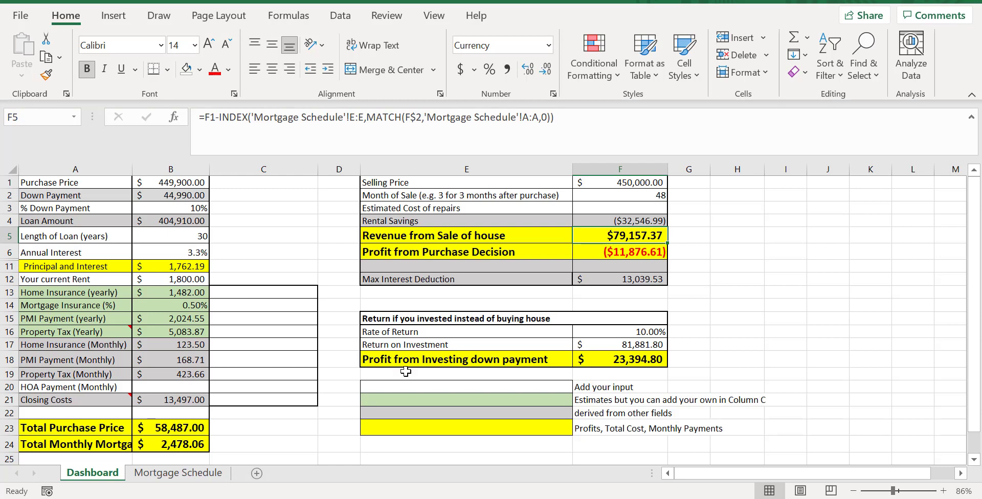
left_click(187, 478)
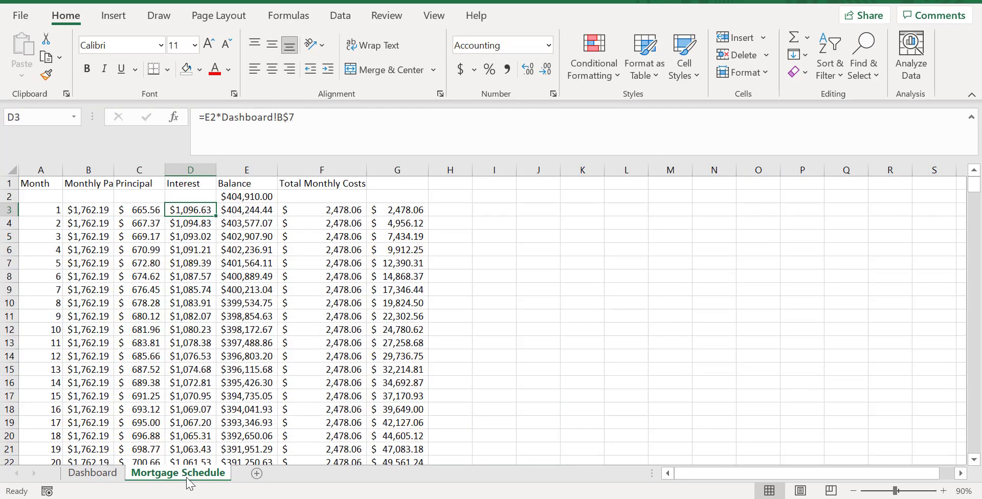
left_click(249, 208)
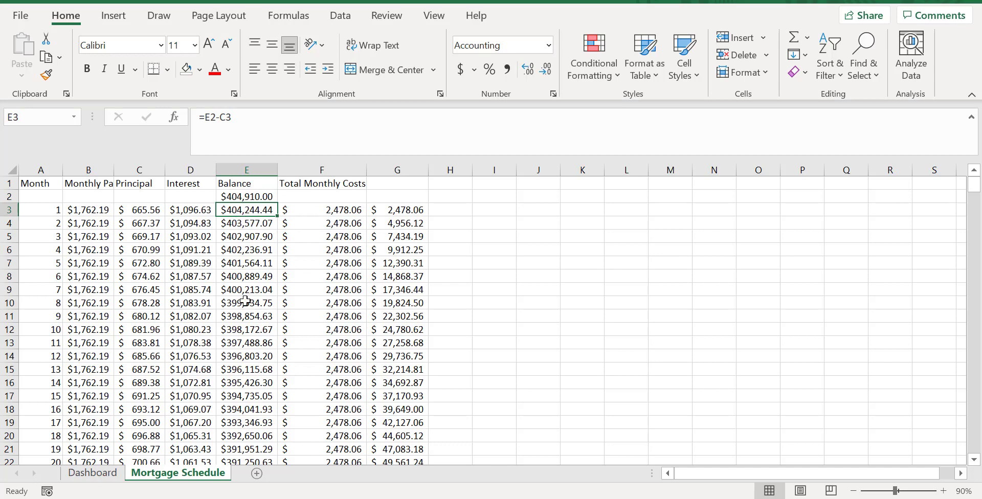
left_click(248, 436)
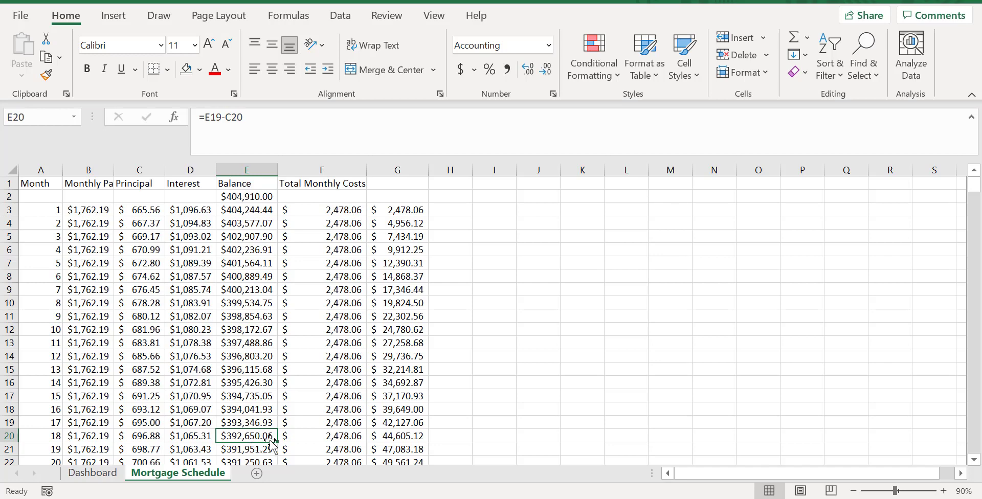
Back on the Dashboard, trace the Profit from Purchase Decision formula through Revenue from Sale of house, Total Purchase Price and Rental Savings.
left_click(94, 473)
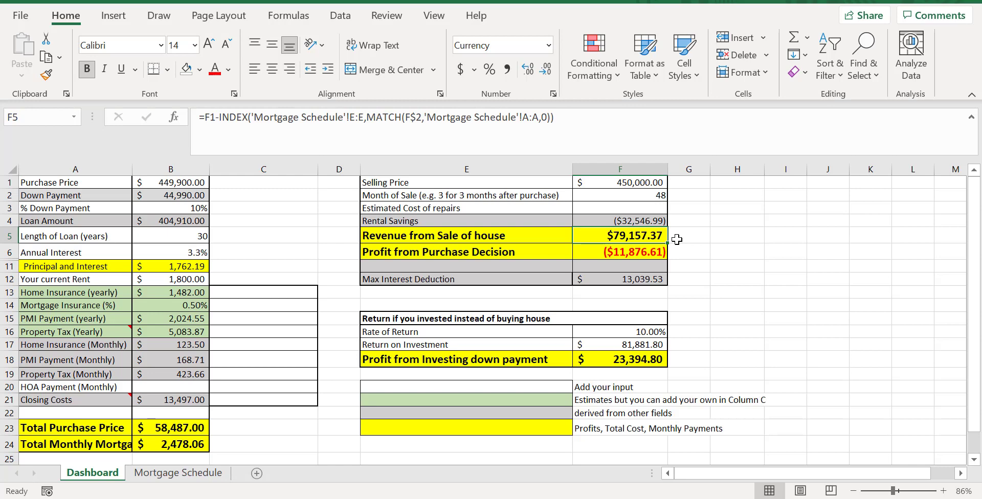
left_click(487, 255)
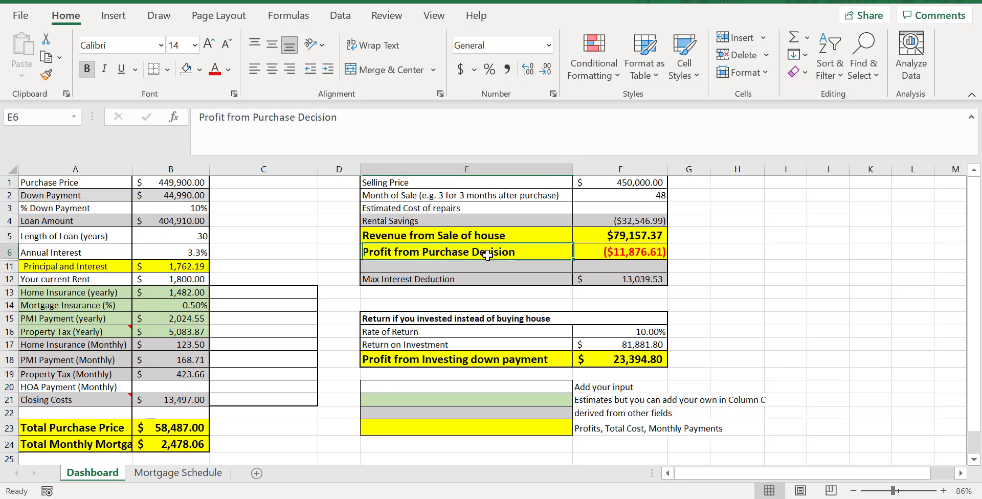
left_click(631, 241)
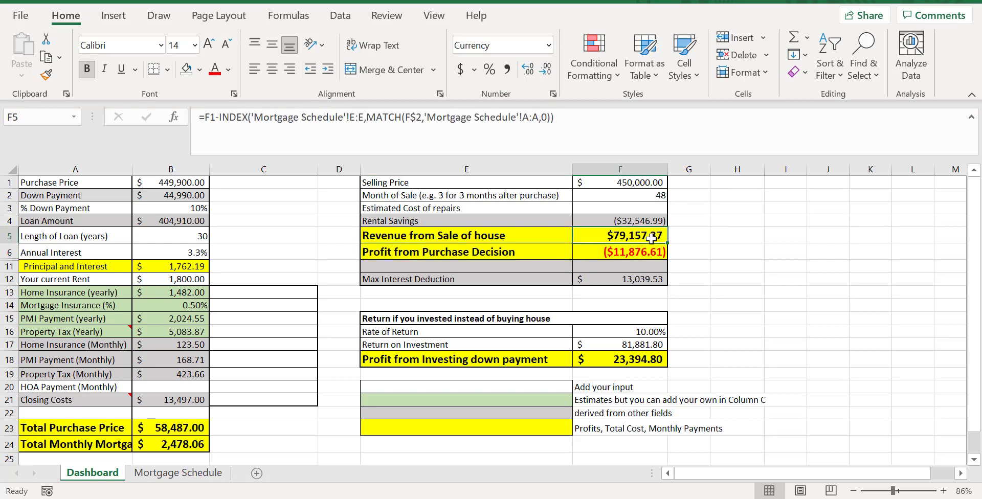
left_click(633, 250)
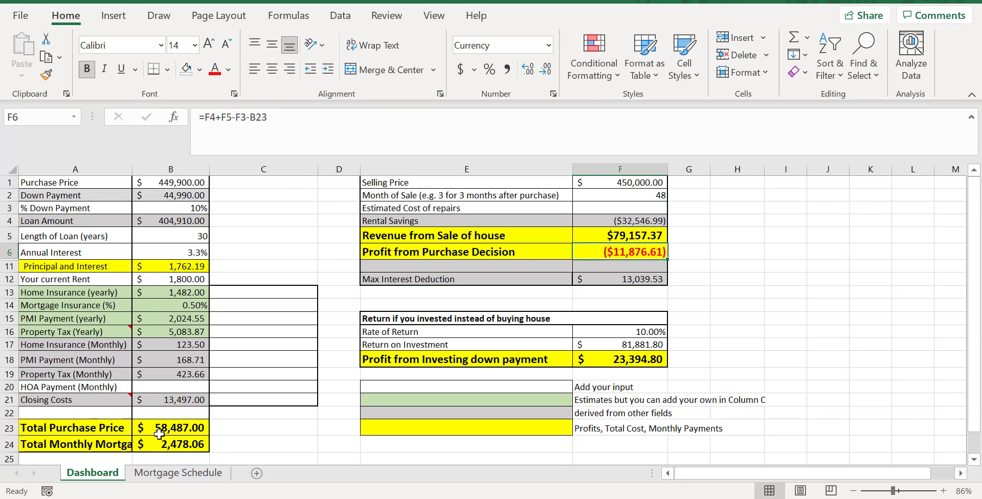
left_click(183, 429)
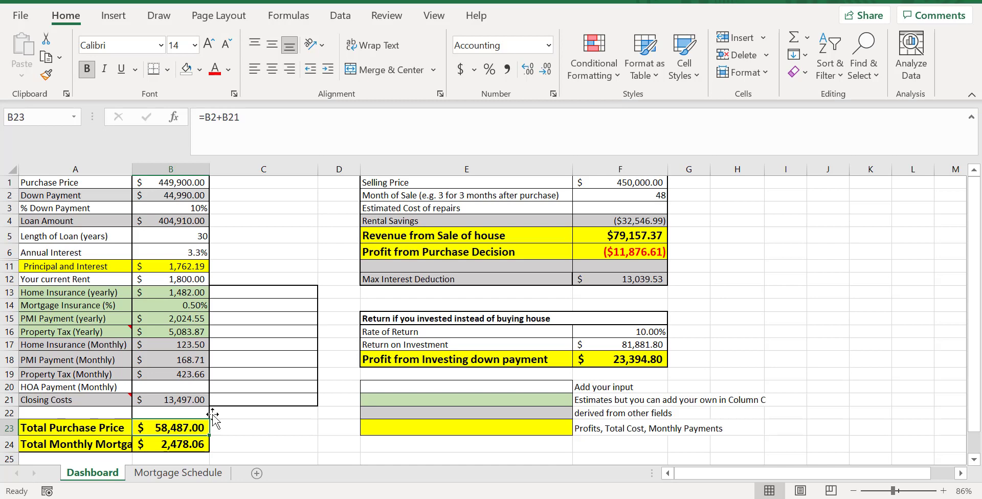
left_click(655, 219)
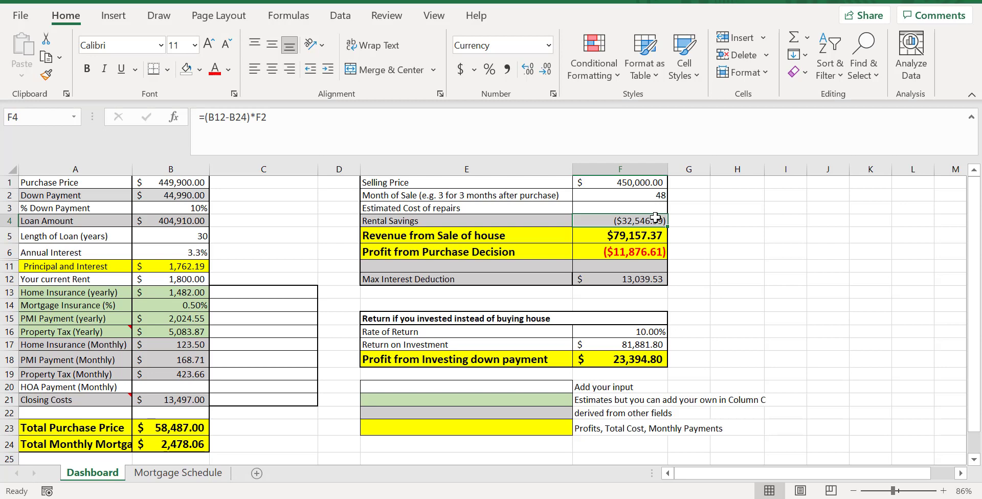
left_click(654, 255)
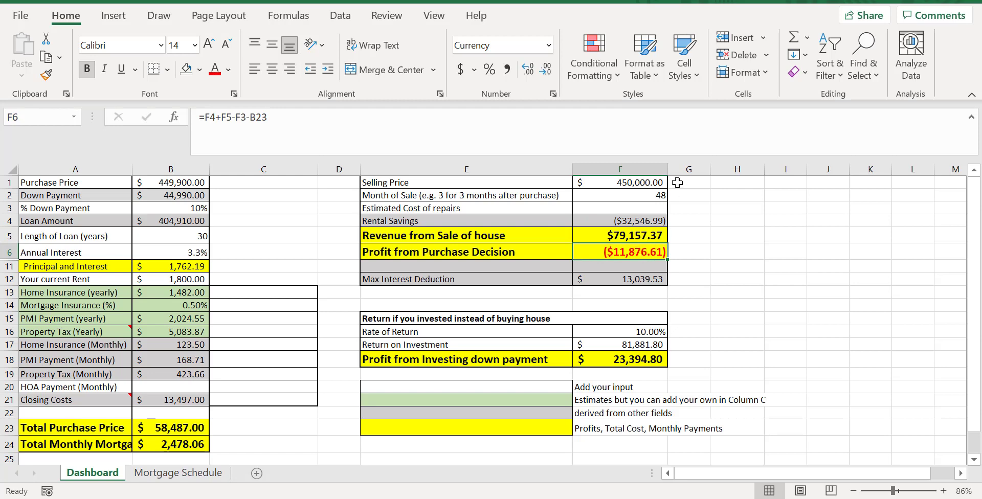
Compare the house revenue, purchase profit and Total Purchase Price with the Rate of Return and Profit from Investing down payment cells.
left_click(632, 237)
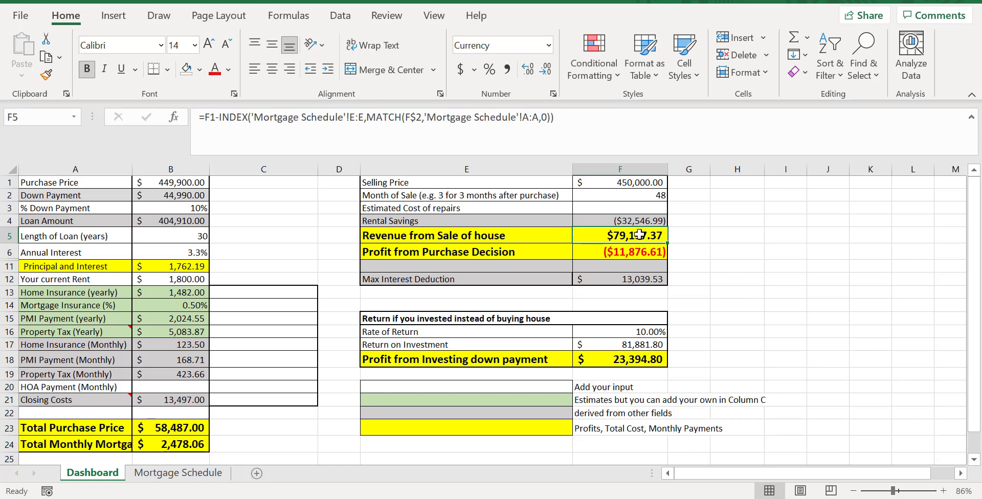
left_click(638, 254)
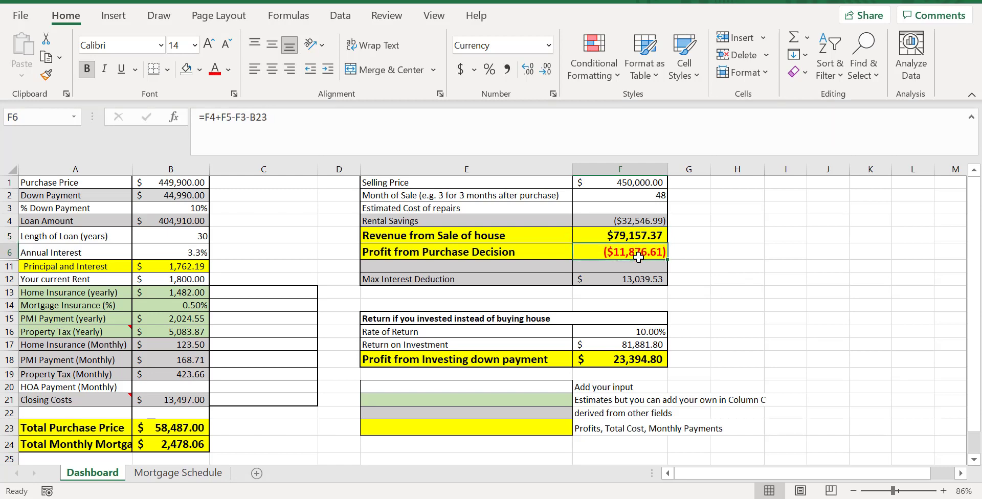
left_click(179, 431)
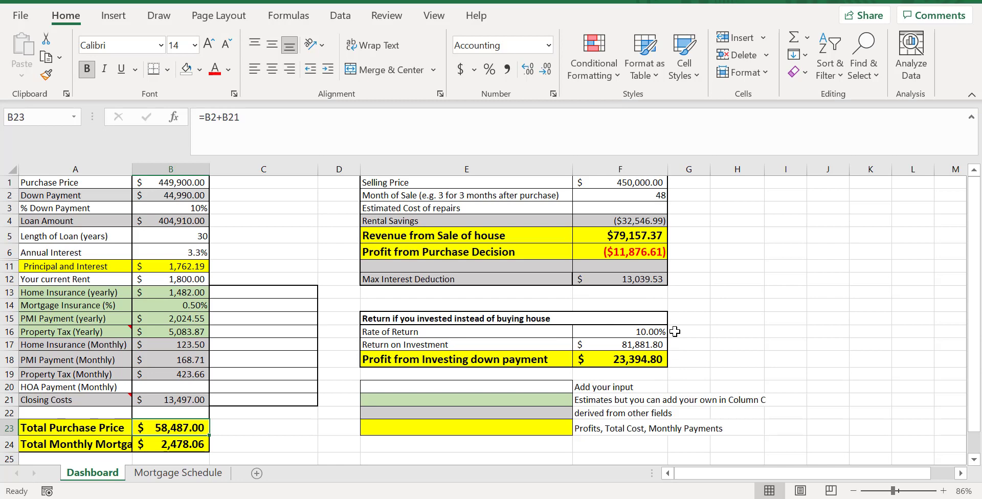
left_click(657, 330)
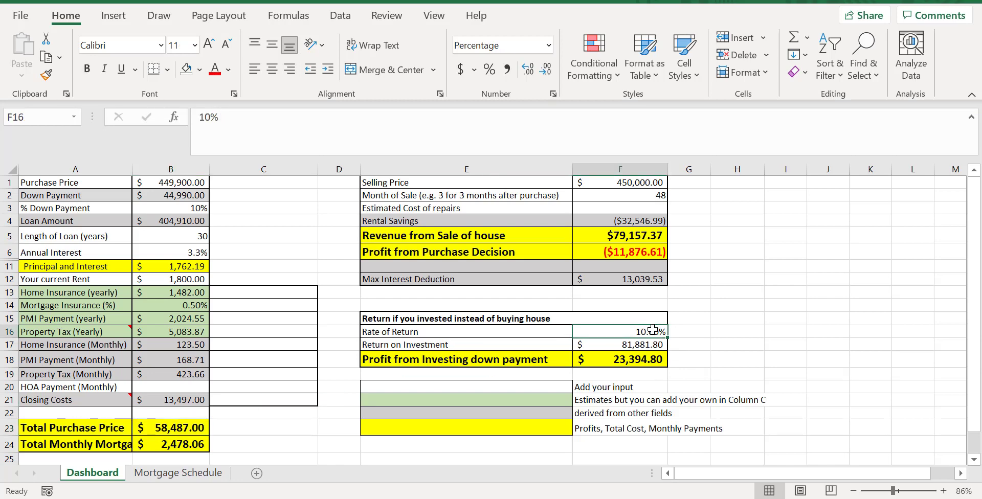
left_click(633, 355)
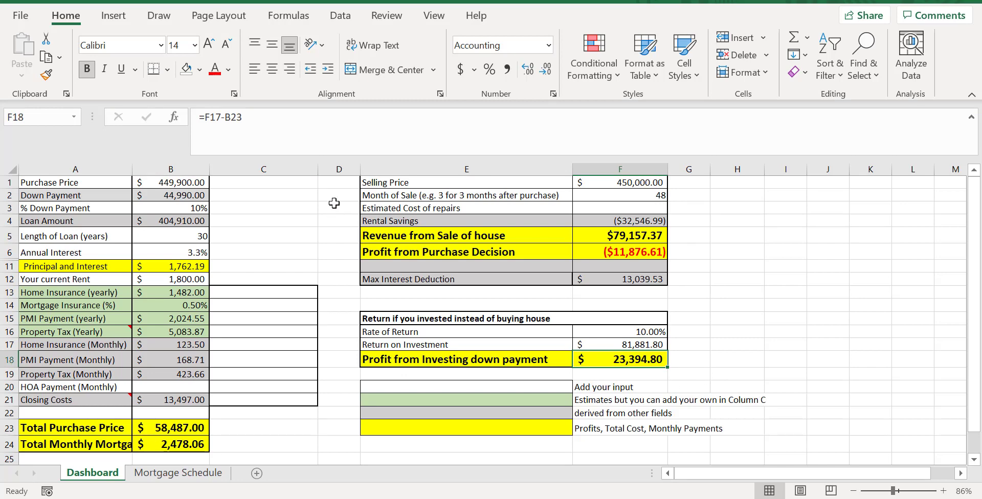
Set the Selling Price to 480000 and check the Profit from Investing down payment formula for comparison.
left_click(648, 182)
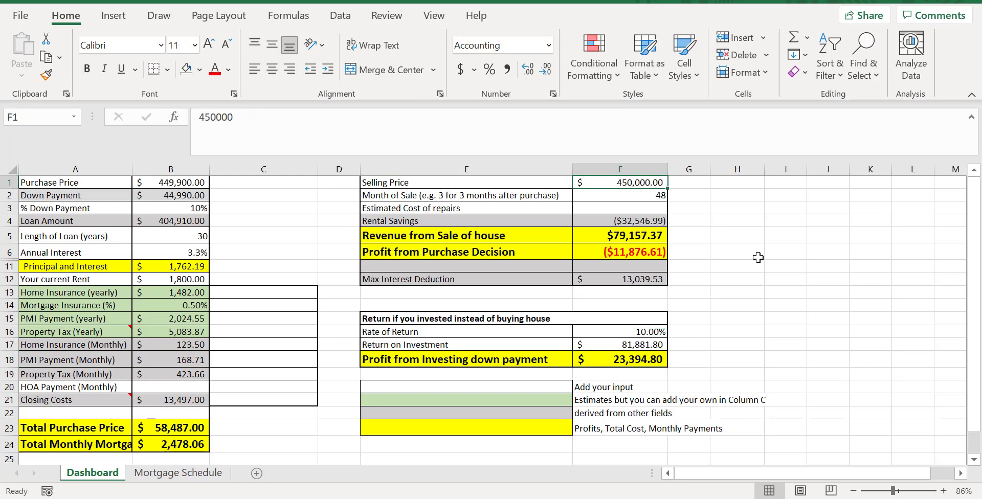
type("4")
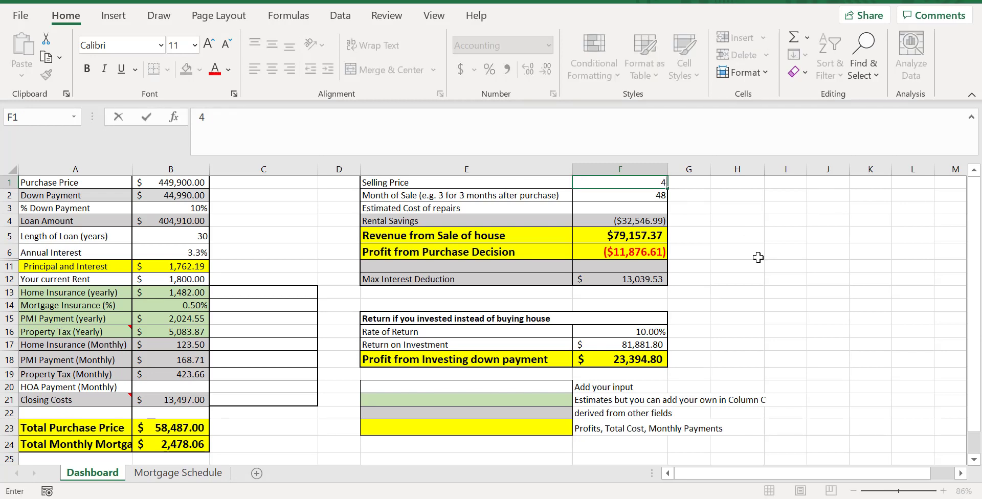
type("80,00000")
key("Return")
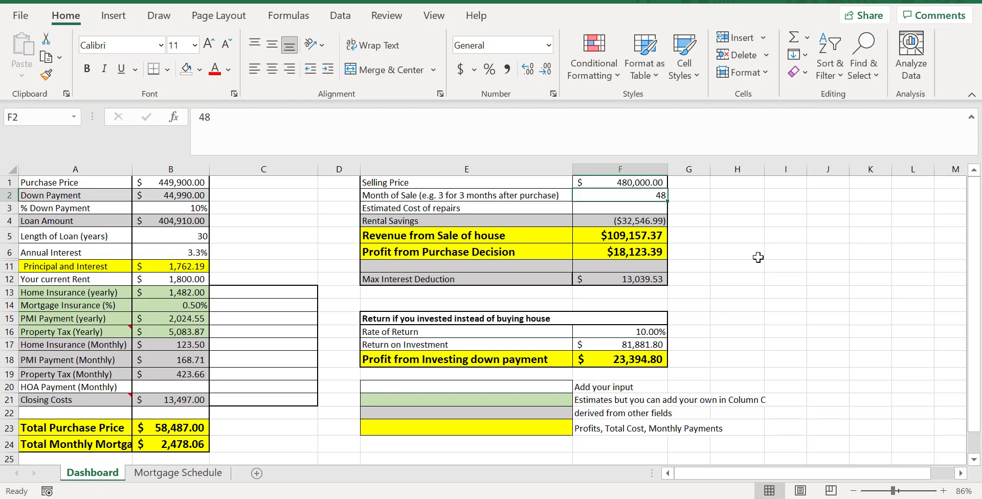
left_click(658, 360)
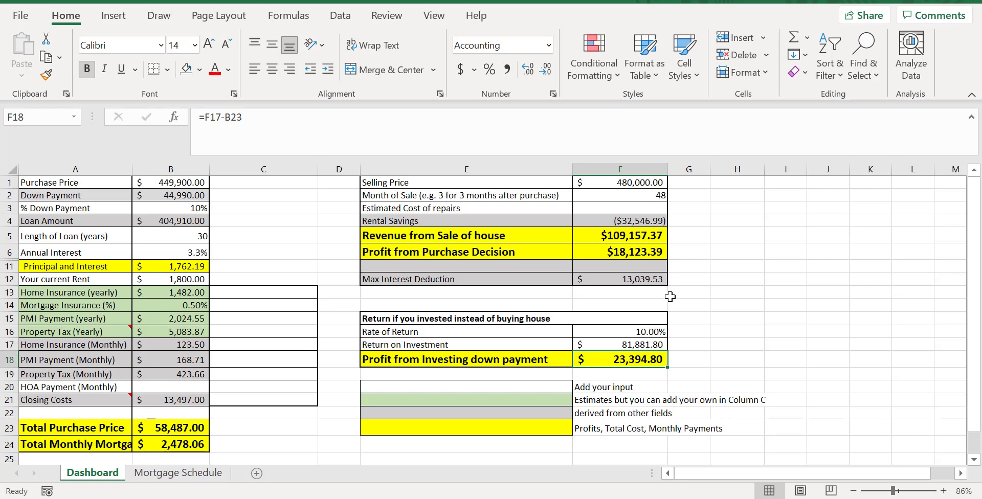
Set the current rent to 1200 and check the Profit from Purchase Decision cell.
left_click(177, 280)
type("1200")
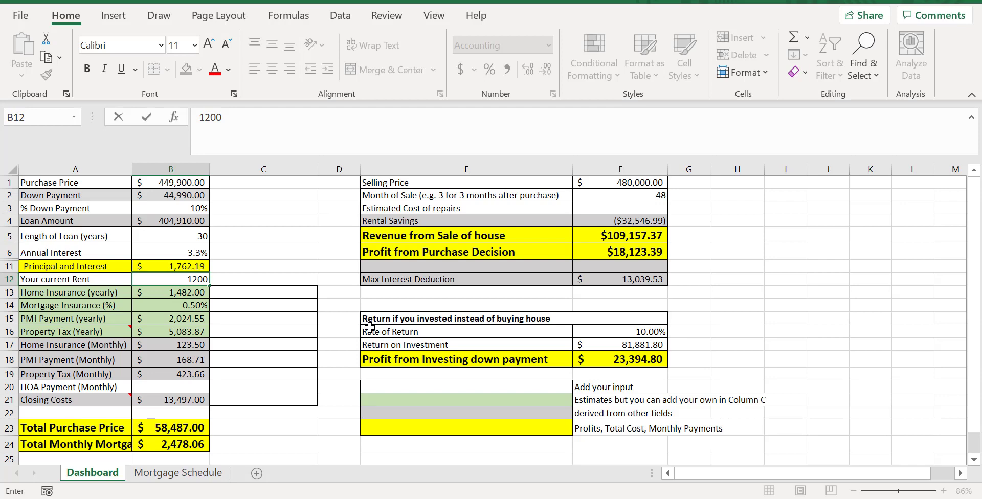
key("Return")
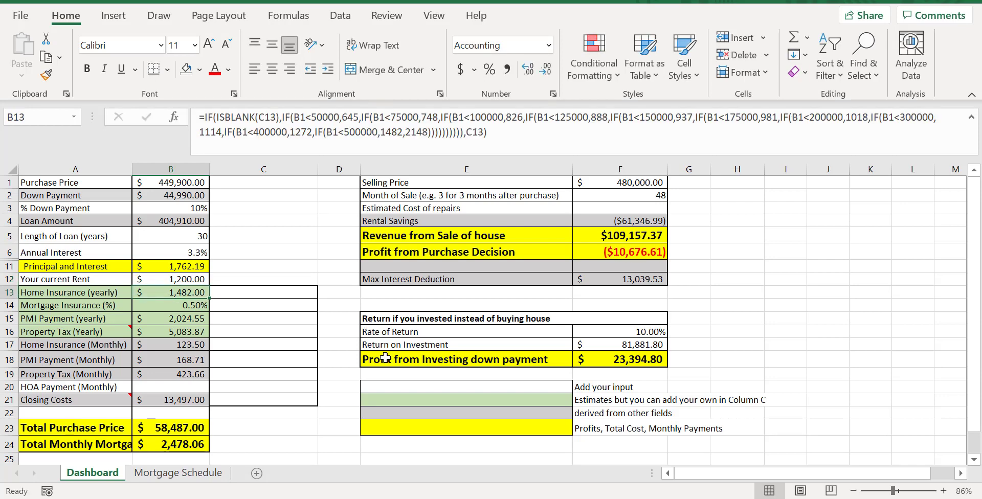
left_click(633, 256)
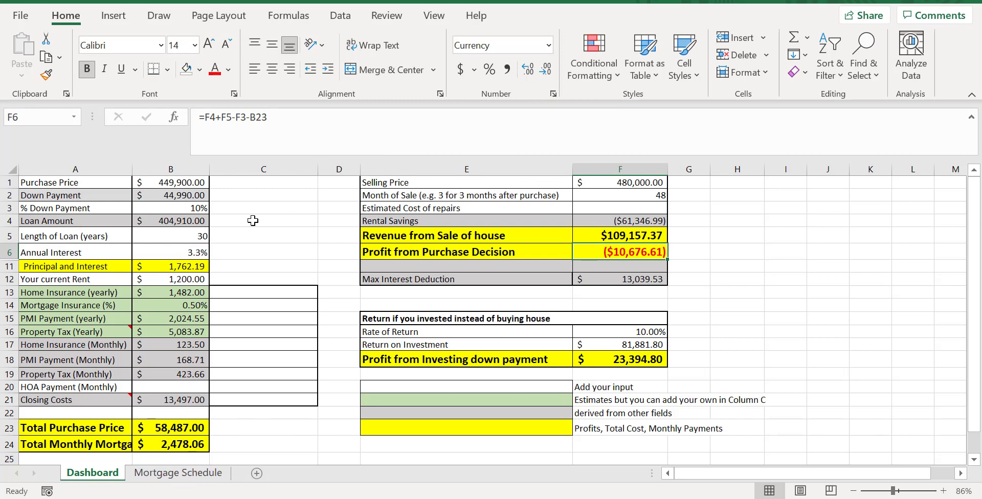
Check the current rent cell and set the Selling Price to 500000 to test a higher-price scenario.
left_click(170, 278)
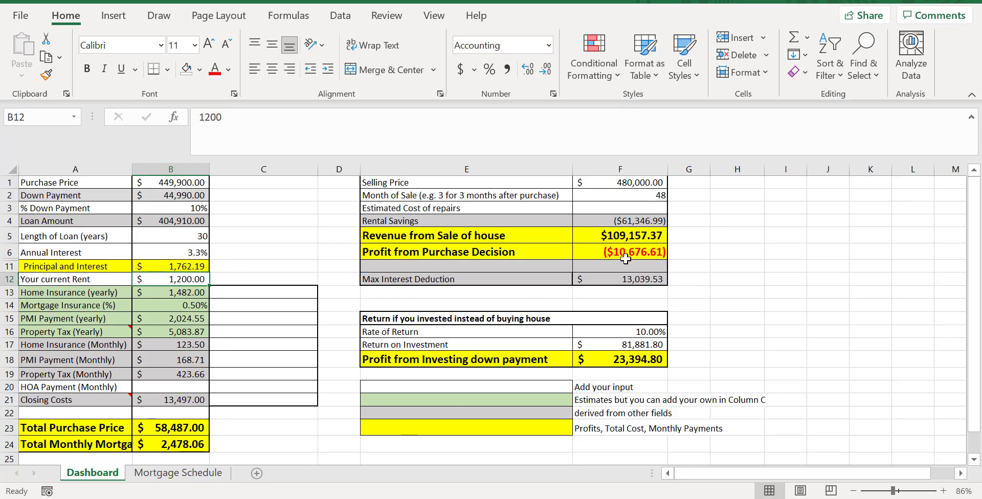
left_click(648, 182)
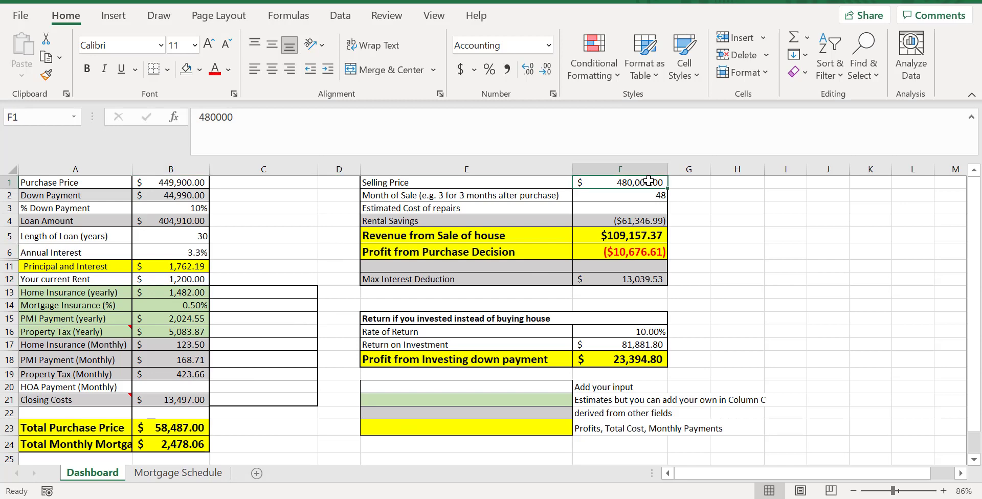
type("500000")
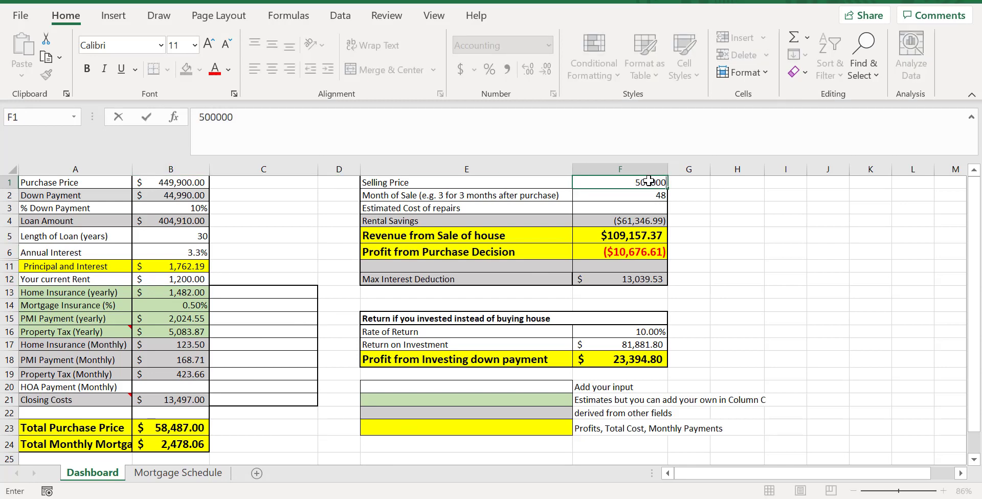
key("Return")
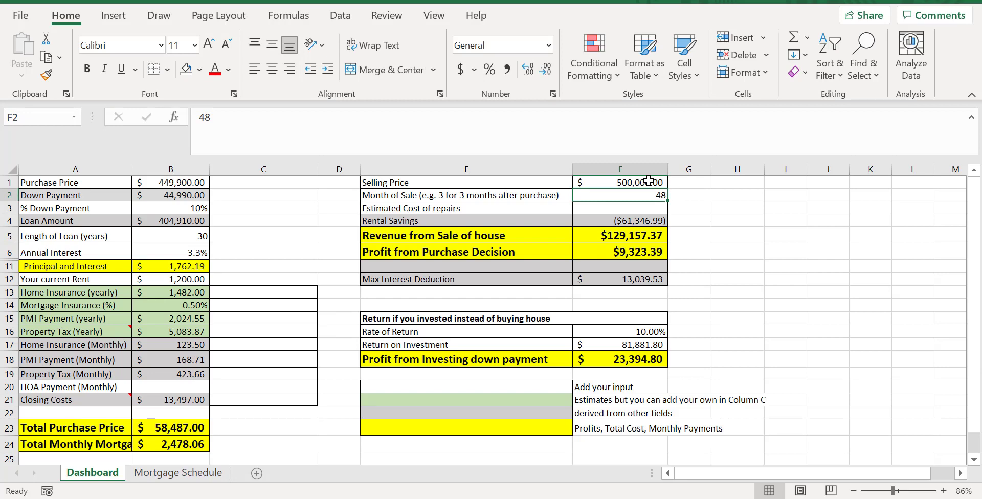
Set the Selling Price to 400000 to test selling the house below its purchase price.
left_click(649, 181)
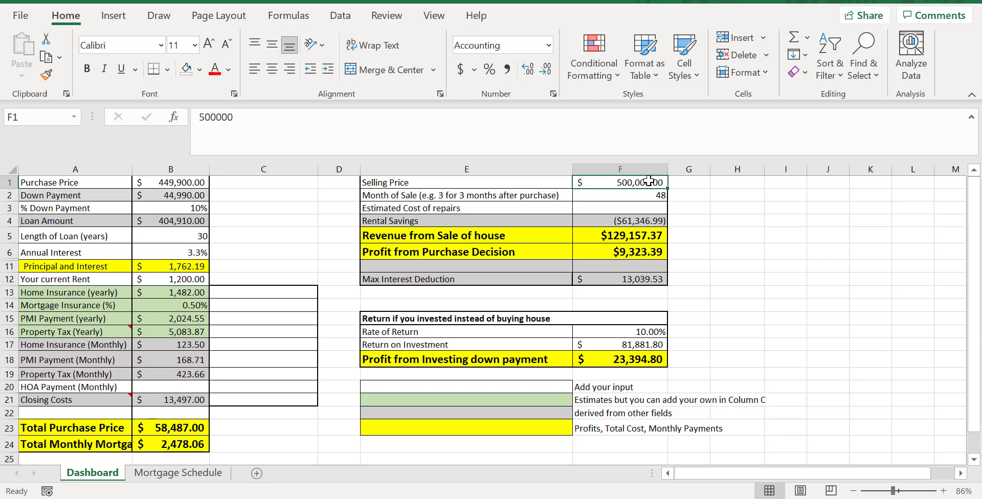
type("40")
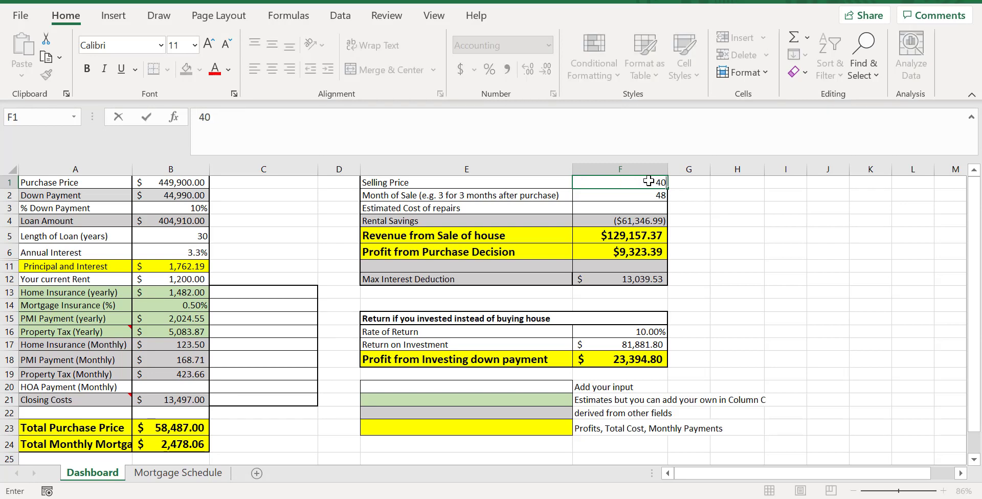
type("0000")
key("Return")
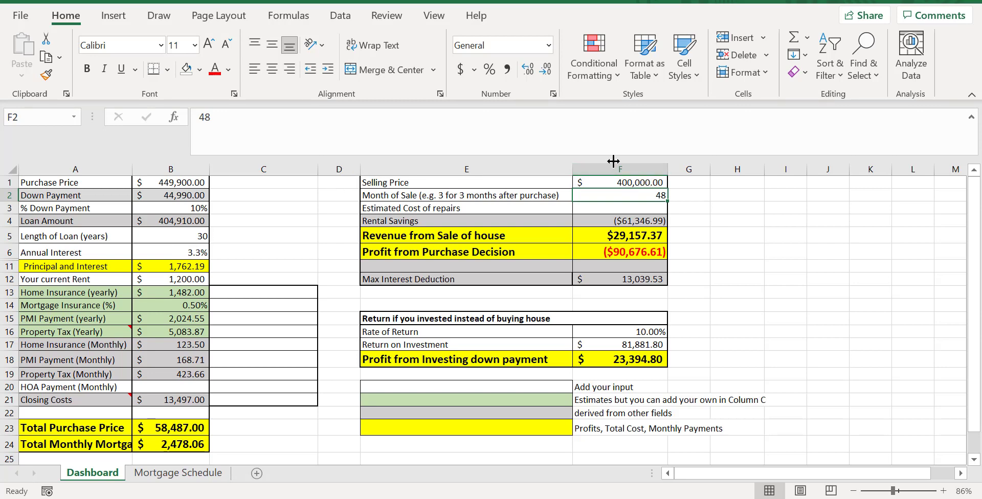
Set the current rent to 3000 to test its effect on the profit from the purchase.
left_click(190, 278)
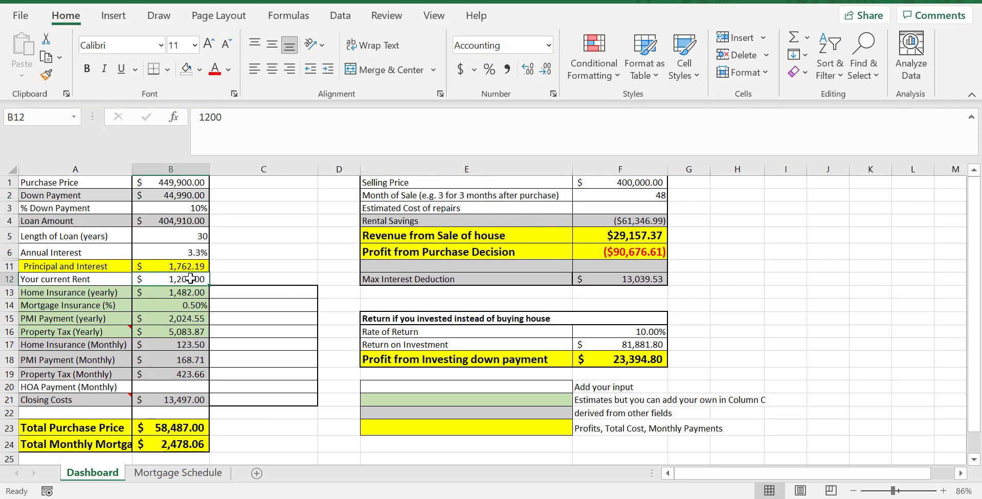
type("3000")
key("Return")
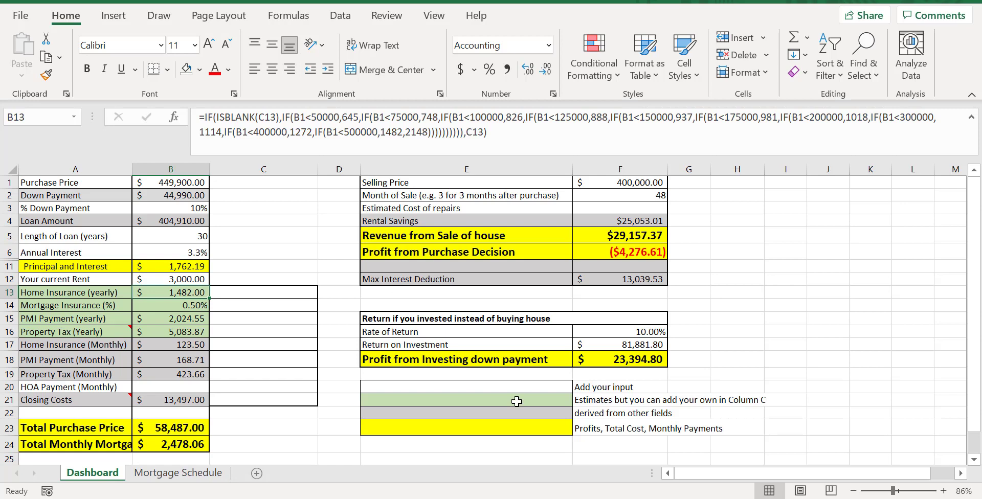
left_click(186, 279)
type("35000")
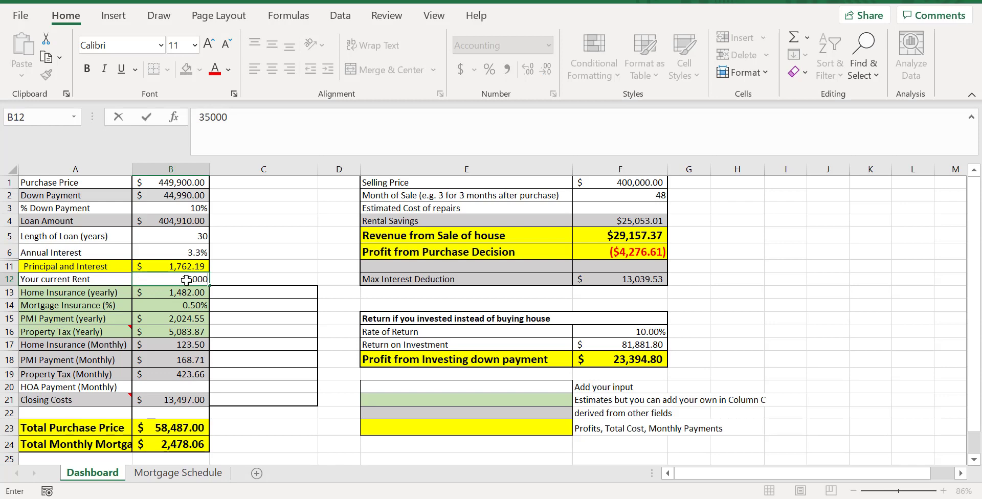
key("Return")
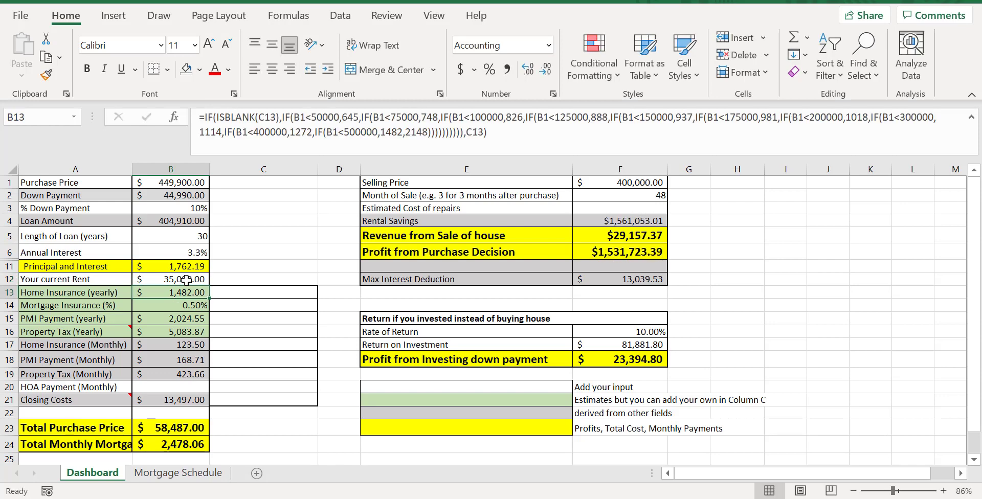
Set the current rent to 3500 for the 400000 selling-price scenario.
left_click(186, 279)
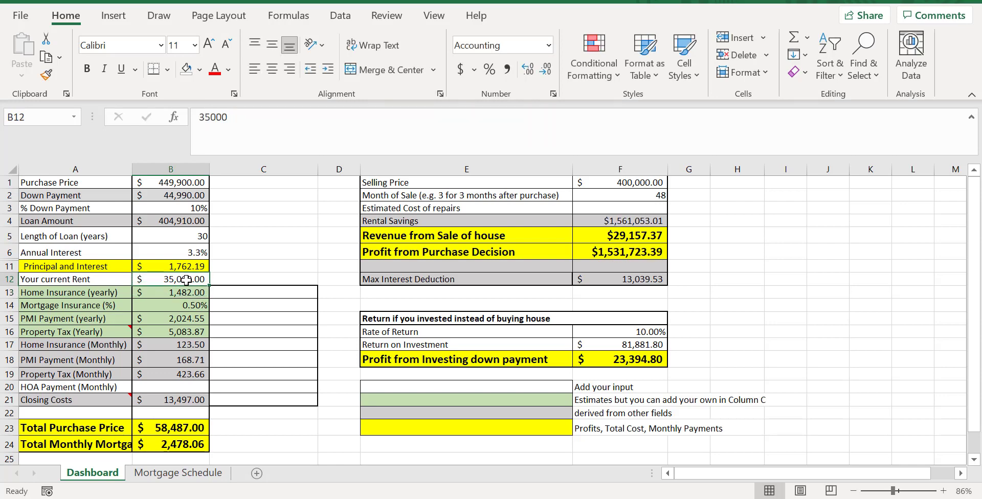
type("3500")
key("Return")
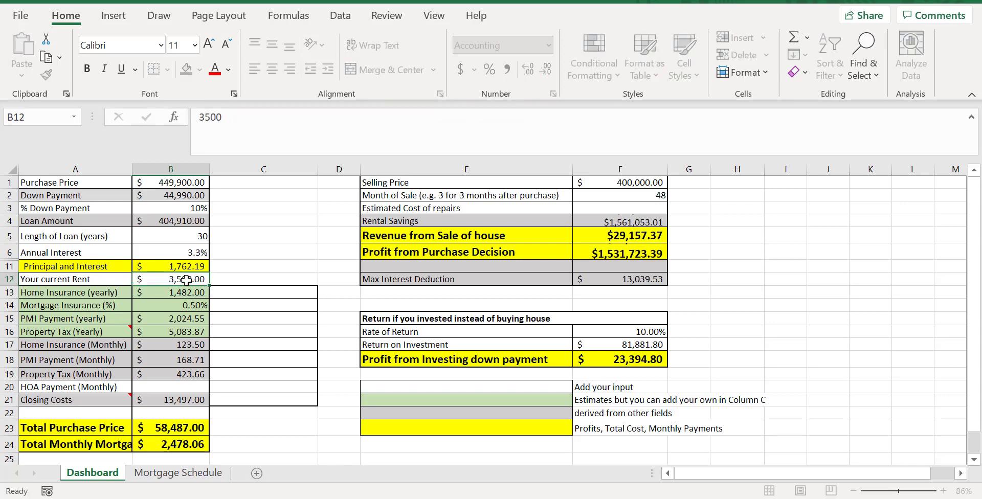